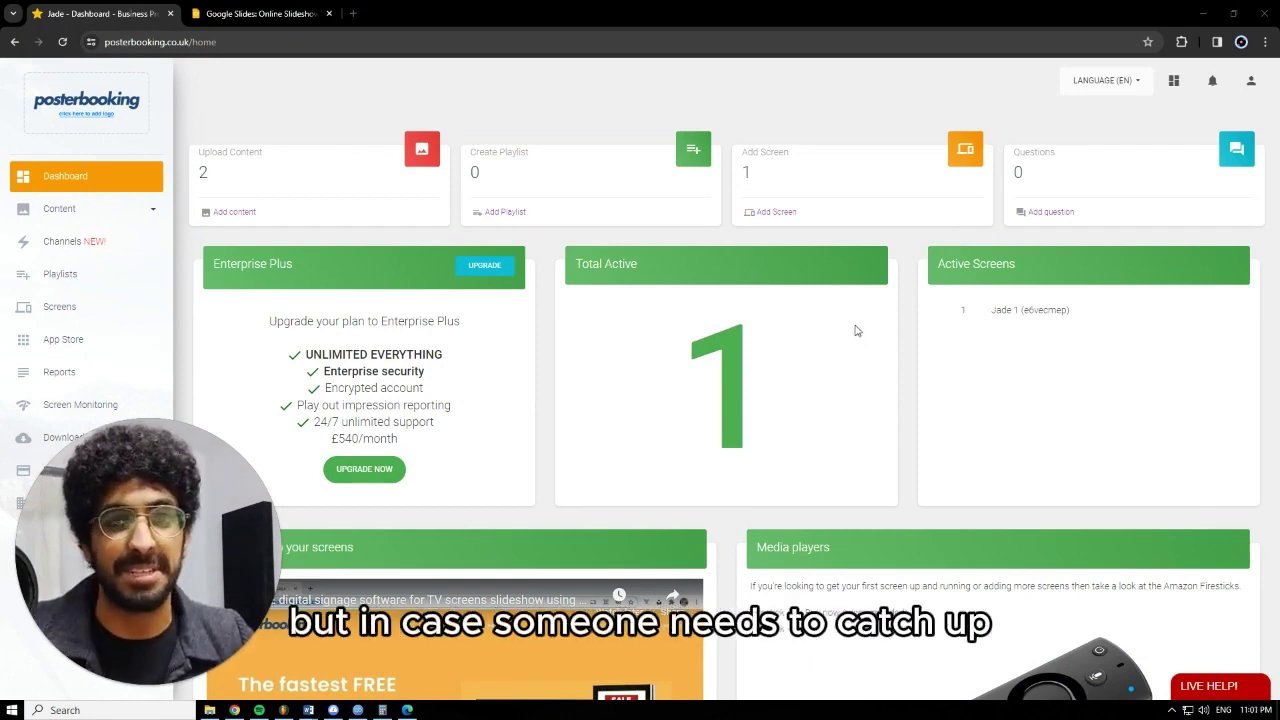
- Go to the Screens page showing Jade 1 and dismiss the Add Screen form unused
click(767, 212)
click(1218, 141)
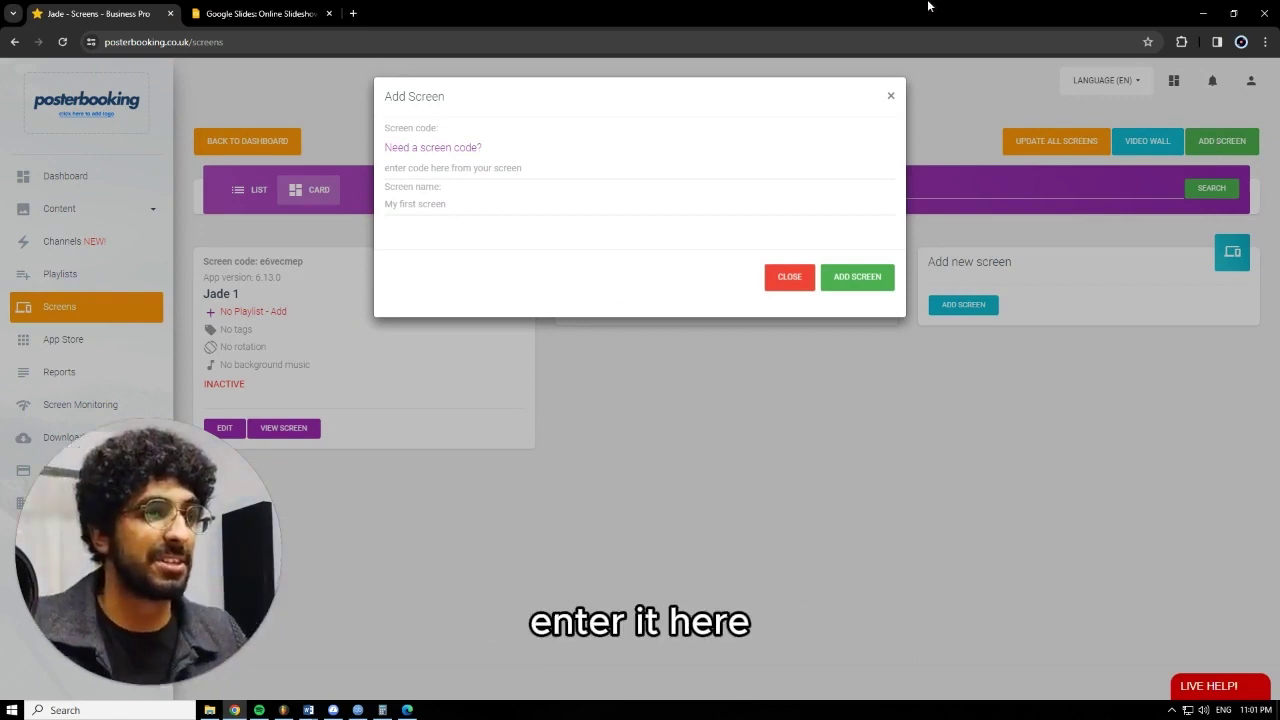
click(457, 168)
click(500, 204)
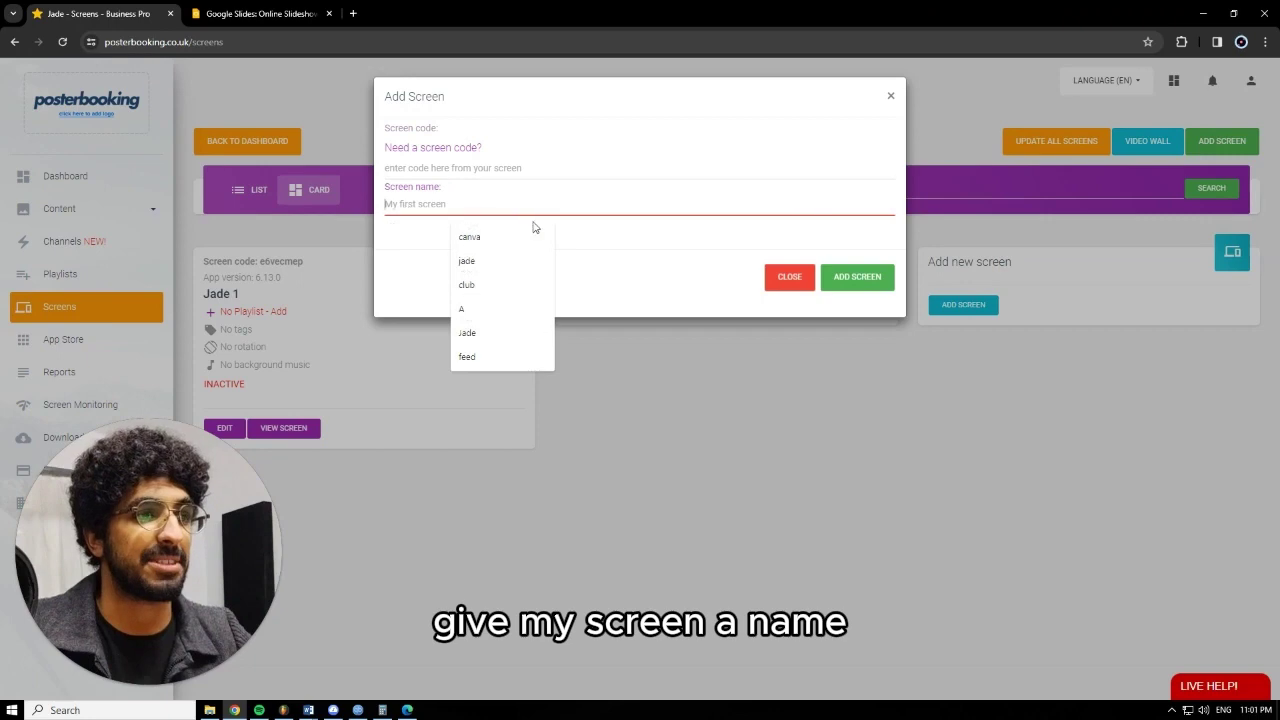
click(790, 277)
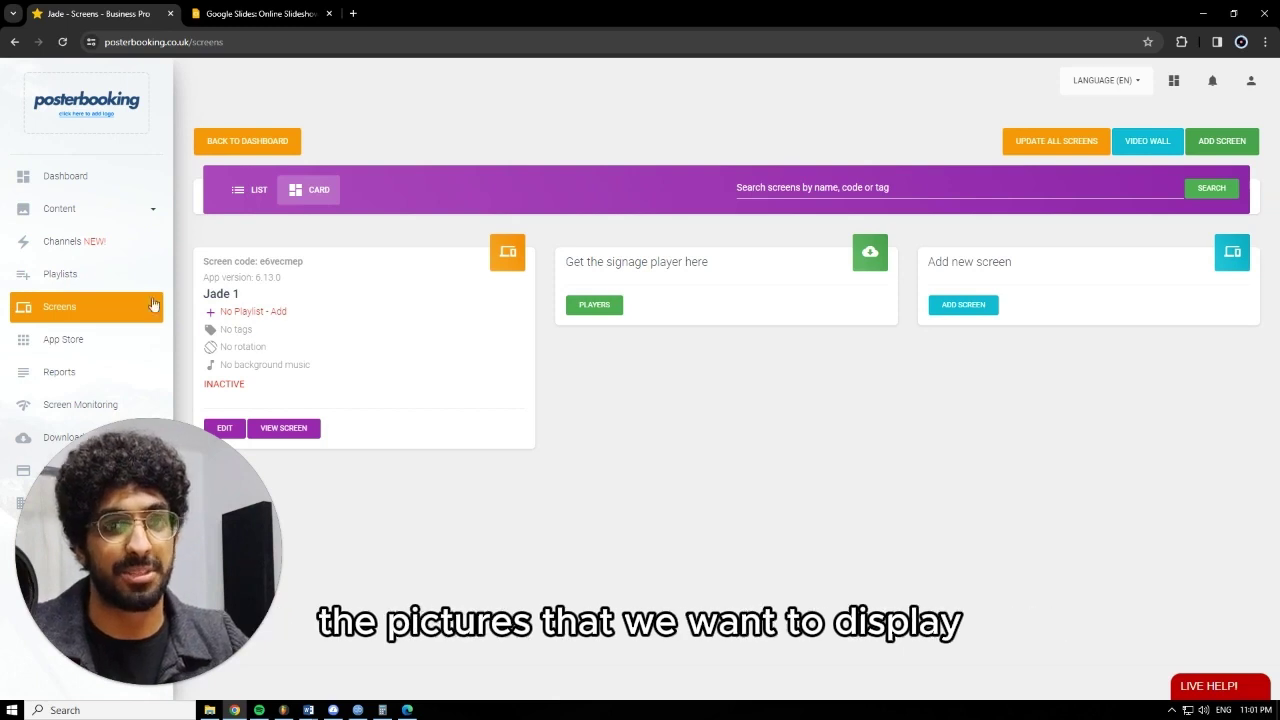
- Review the two uploaded pictures under Content > Images / Videos, then go to Playlists
click(116, 215)
click(115, 250)
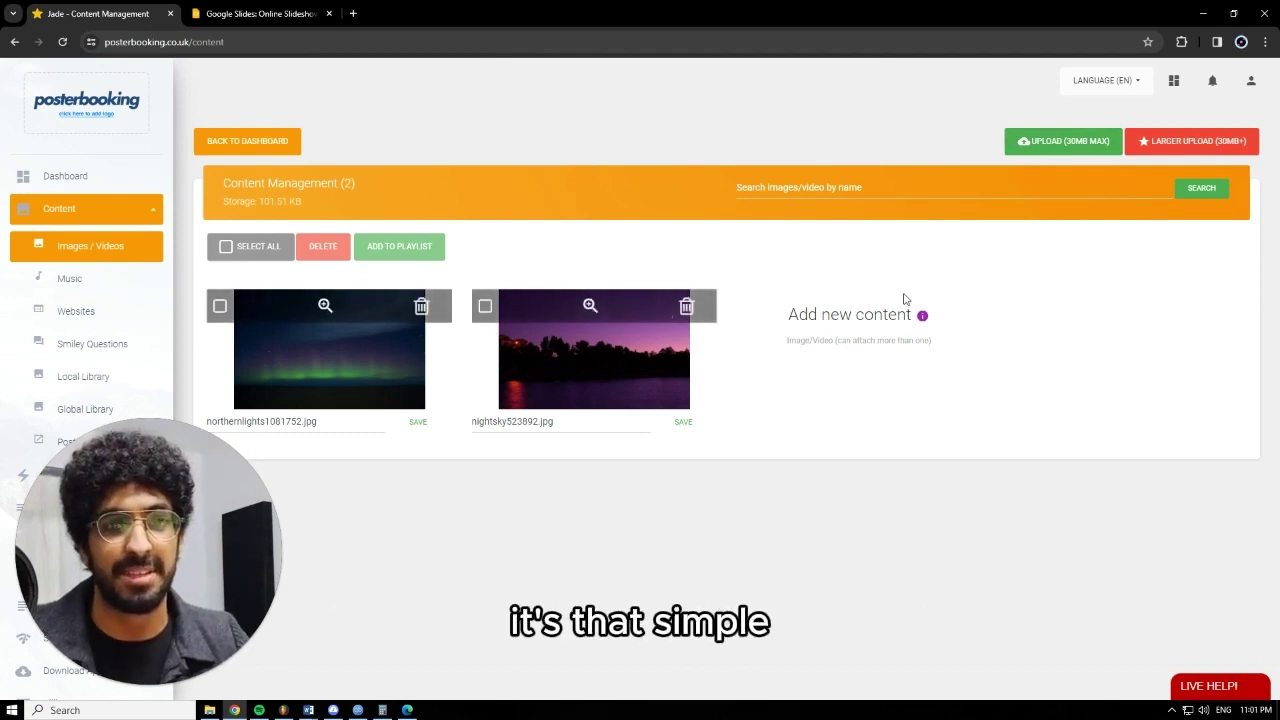
click(131, 210)
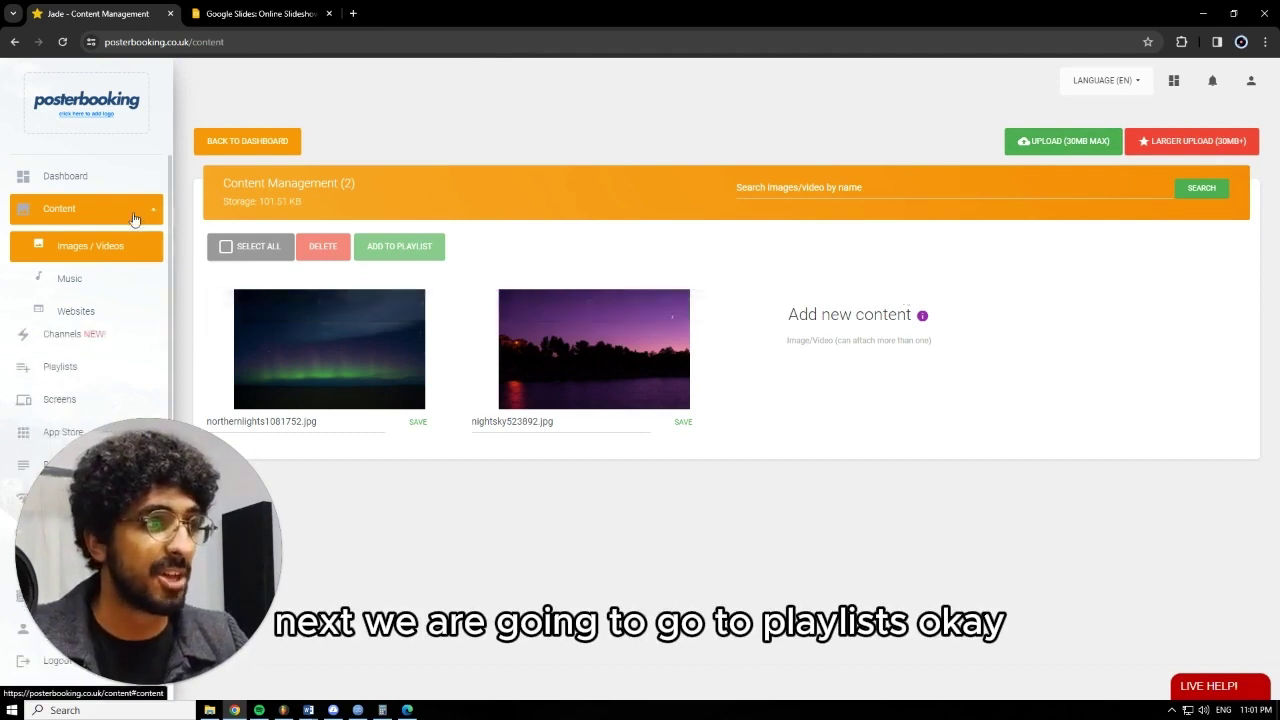
click(110, 276)
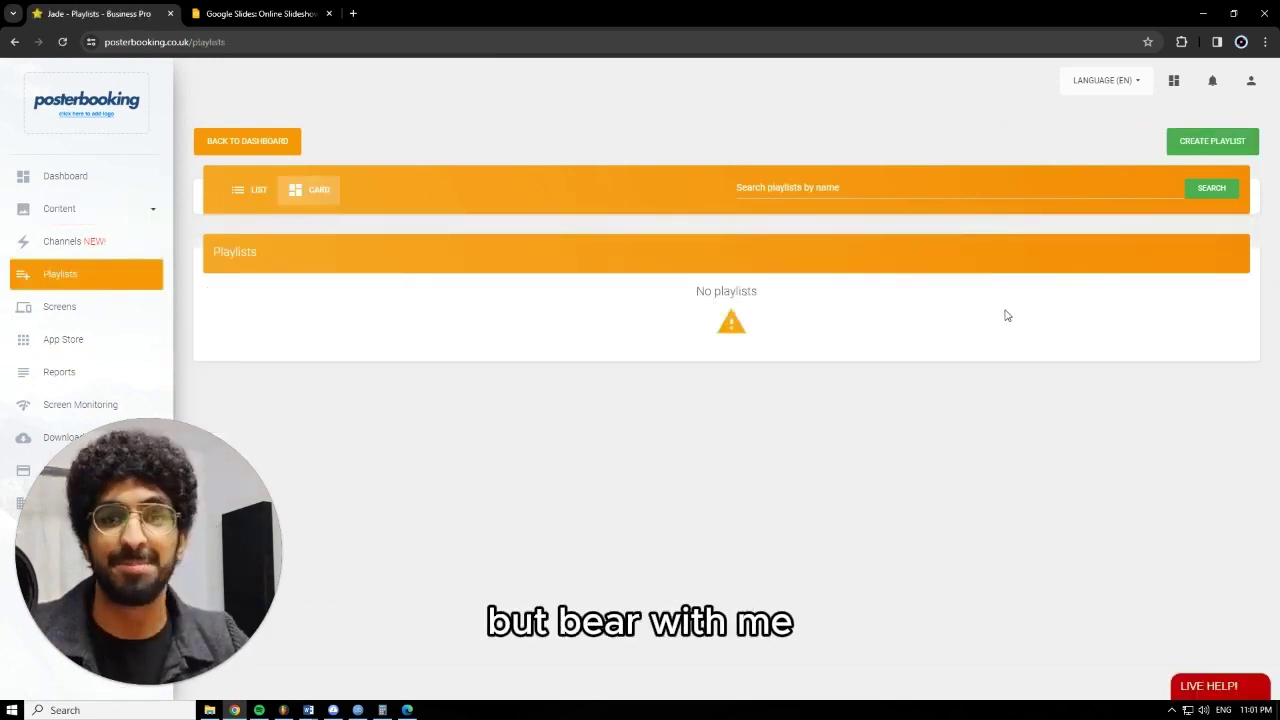
- Add two new playlists, named 'Playlist 1' and 'playlist 2'
click(1210, 142)
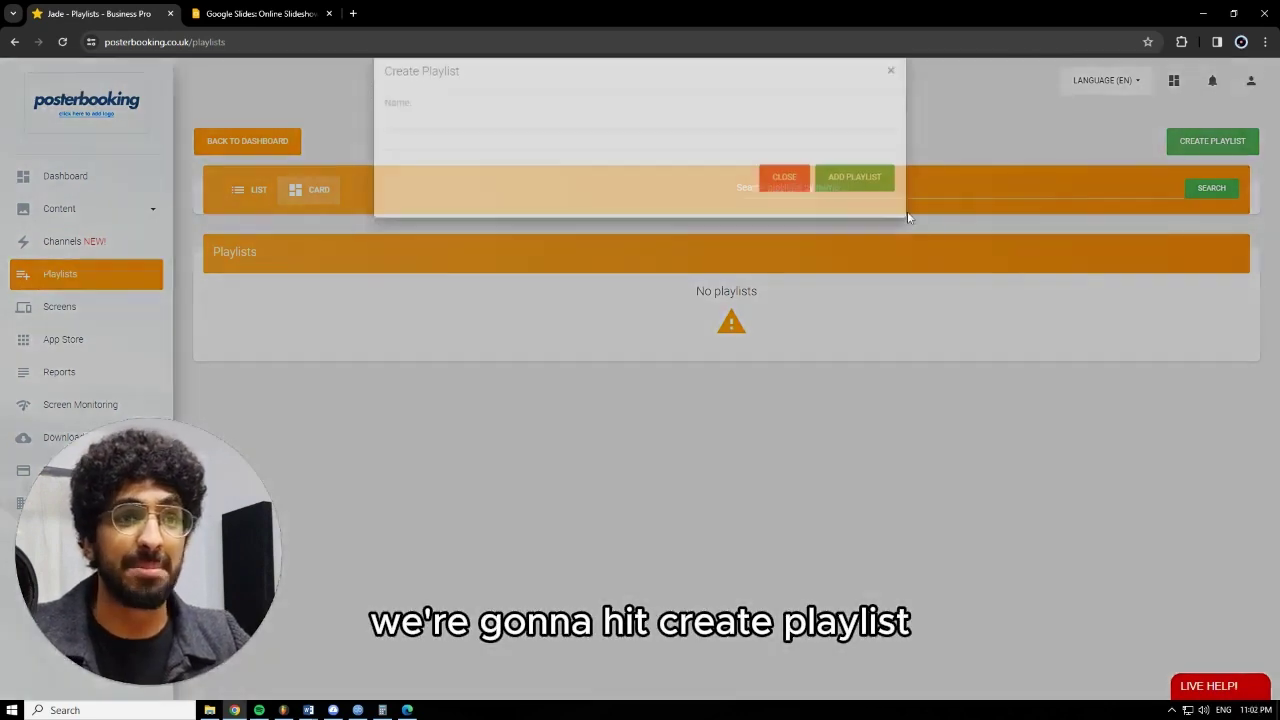
click(587, 146)
text(Playlist 1)
click(852, 202)
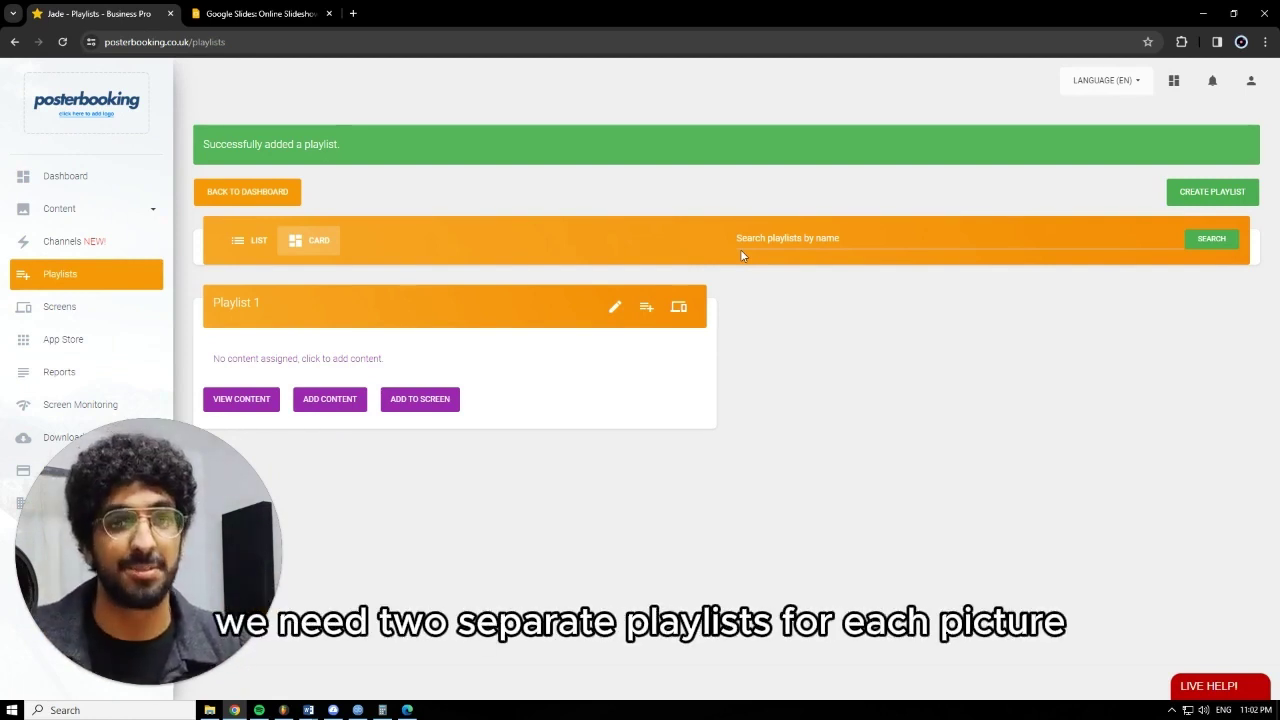
click(1203, 197)
click(596, 149)
text(pl)
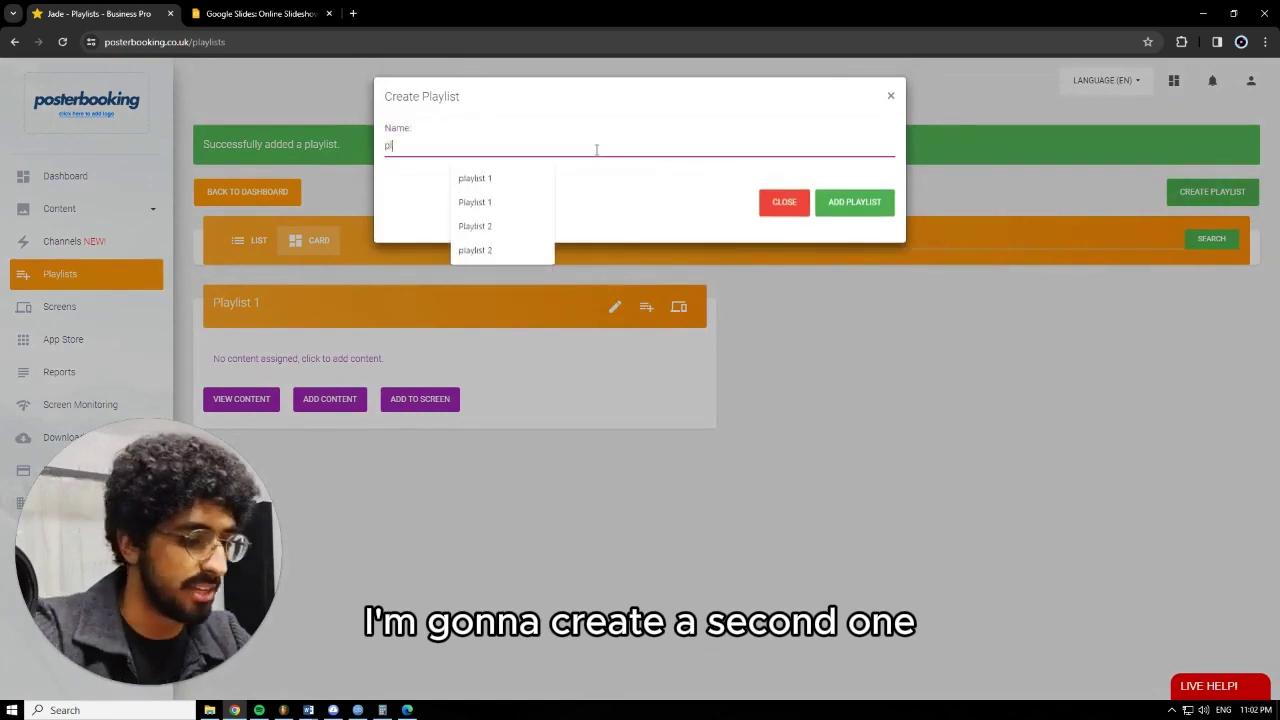
text(aylist 2)
click(855, 205)
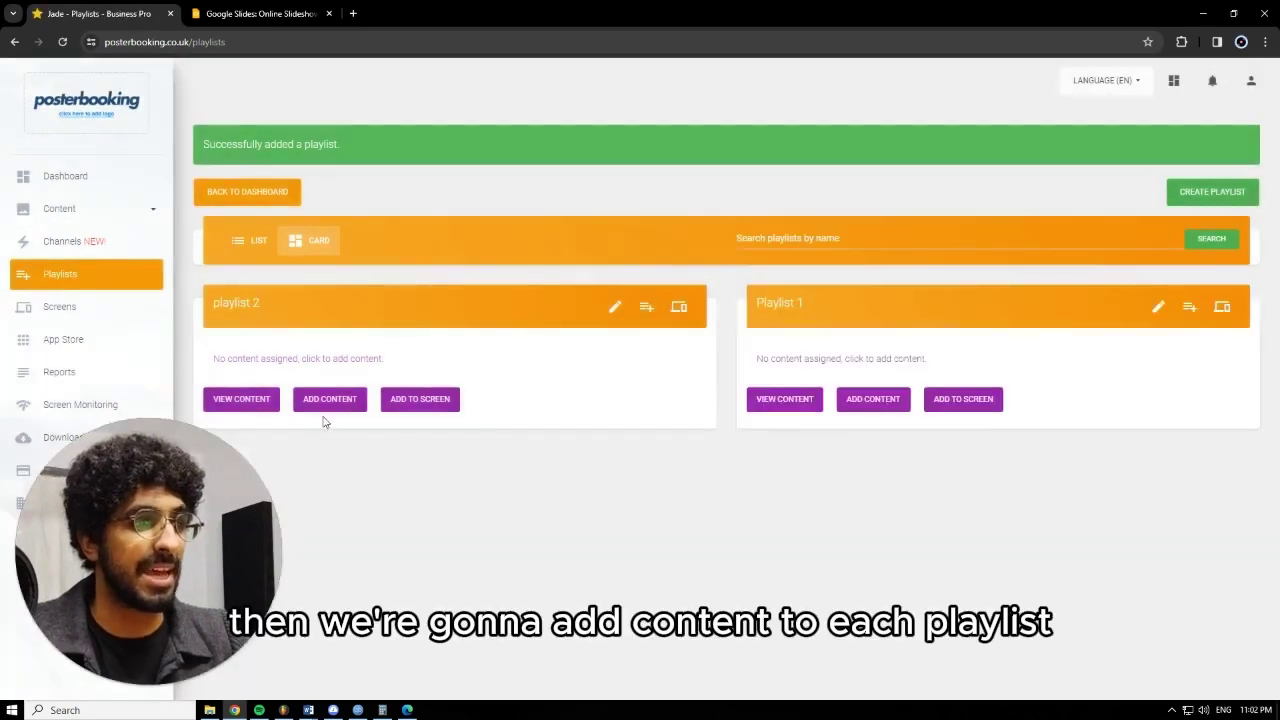
- Add the night sky picture to a playlist, then go to the Channels page
click(326, 403)
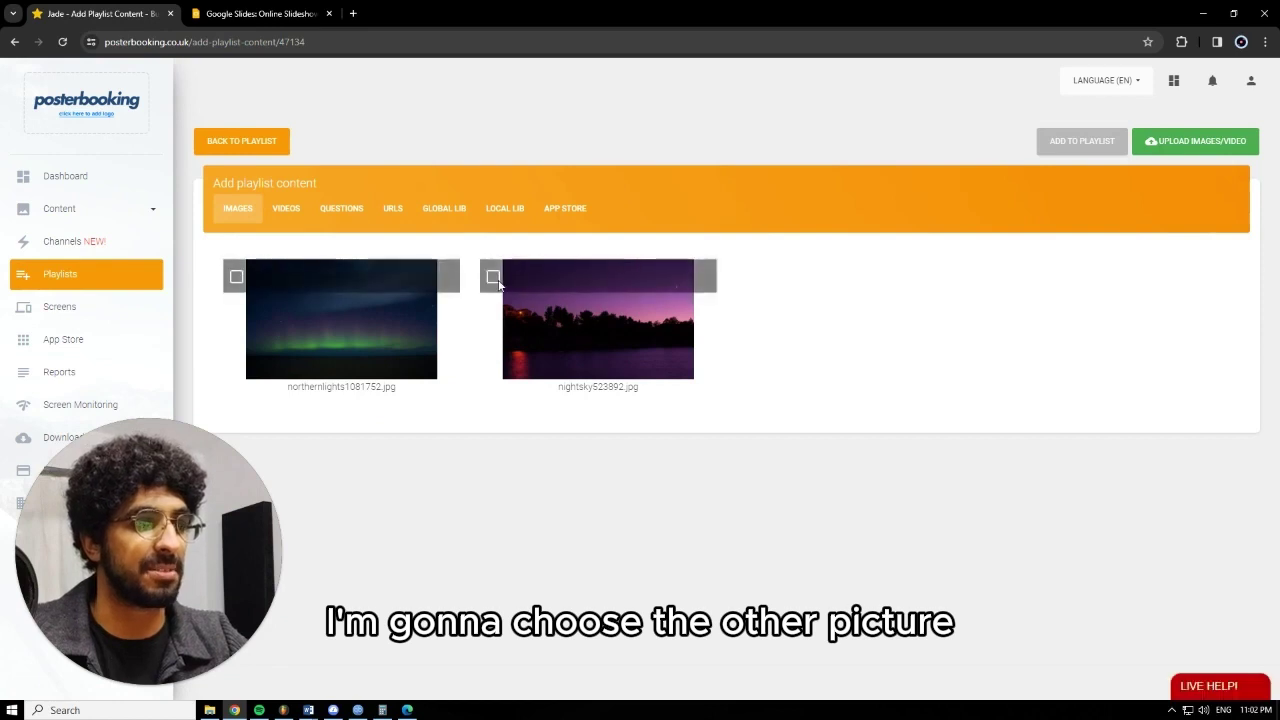
click(493, 277)
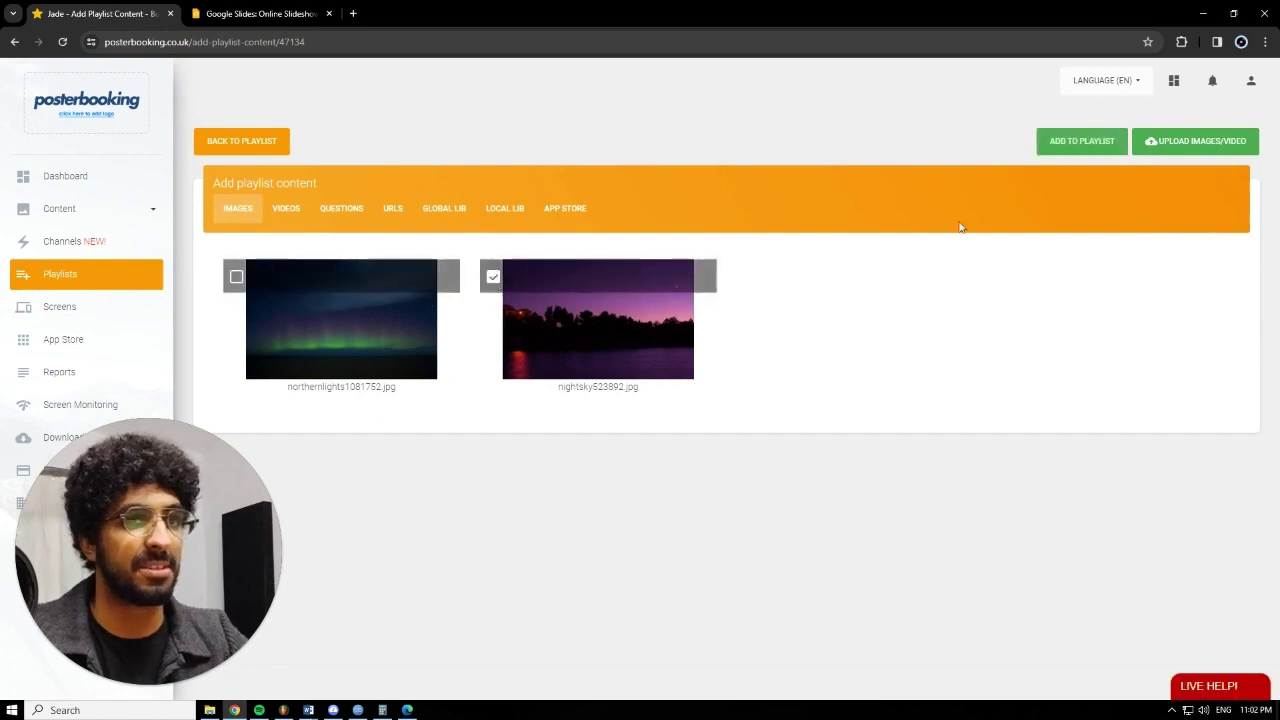
click(1048, 146)
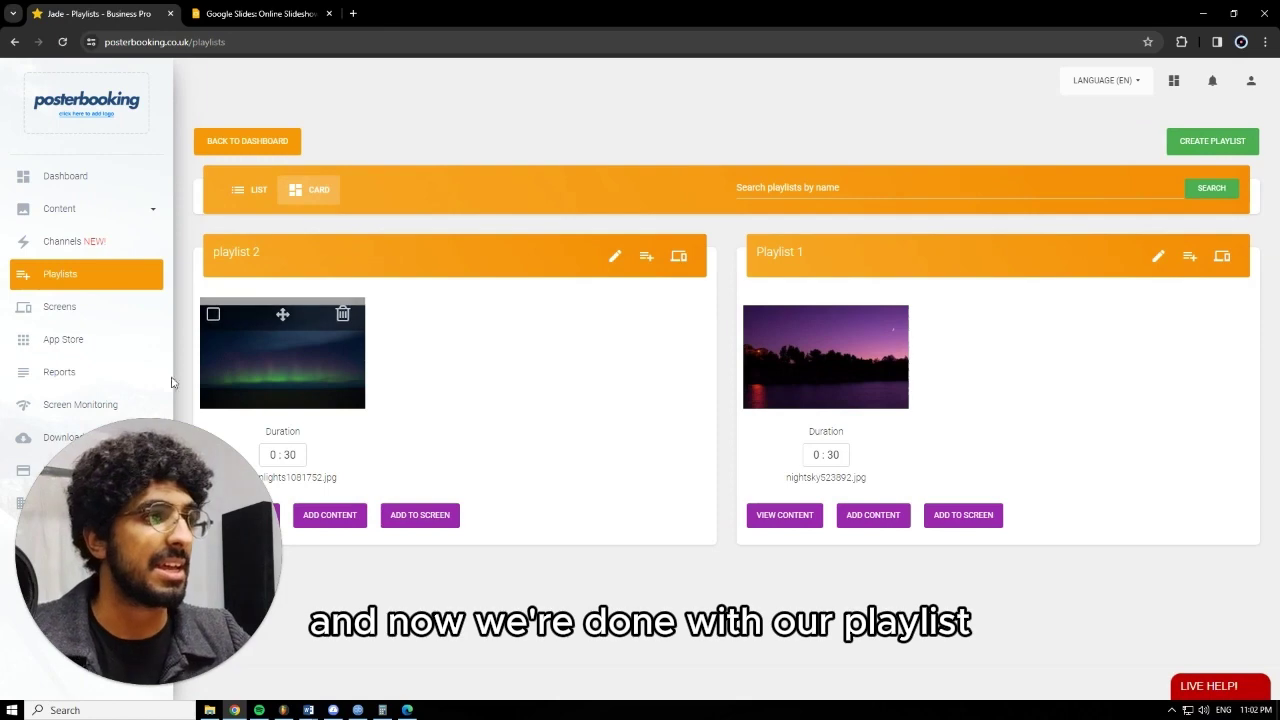
click(110, 250)
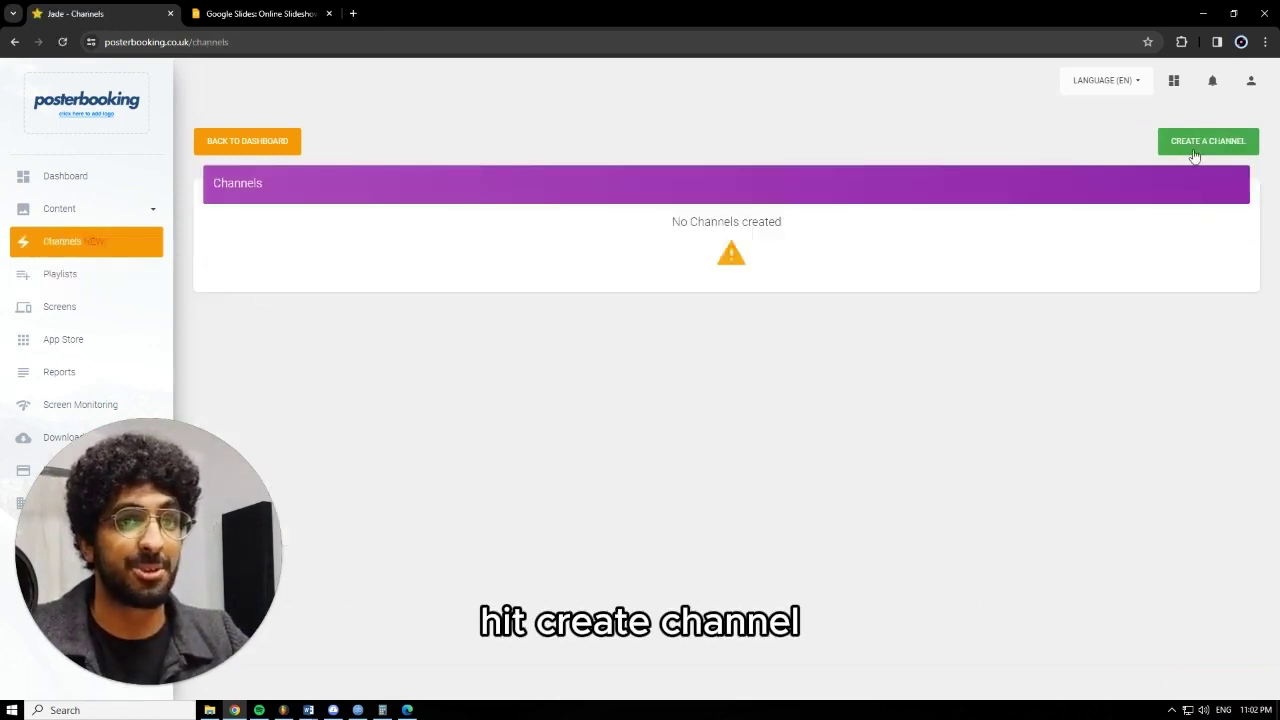
- Create a new channel named '2 in 1'
click(1195, 145)
click(674, 195)
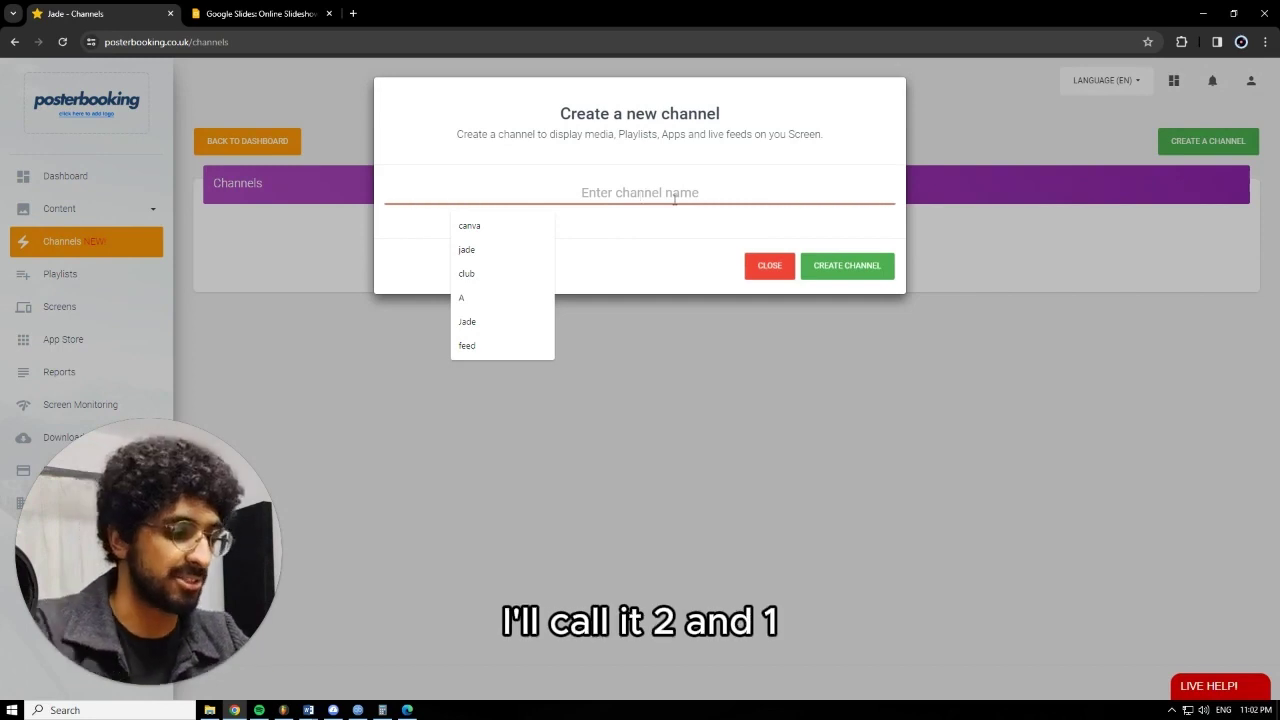
text(2 in 1)
click(837, 271)
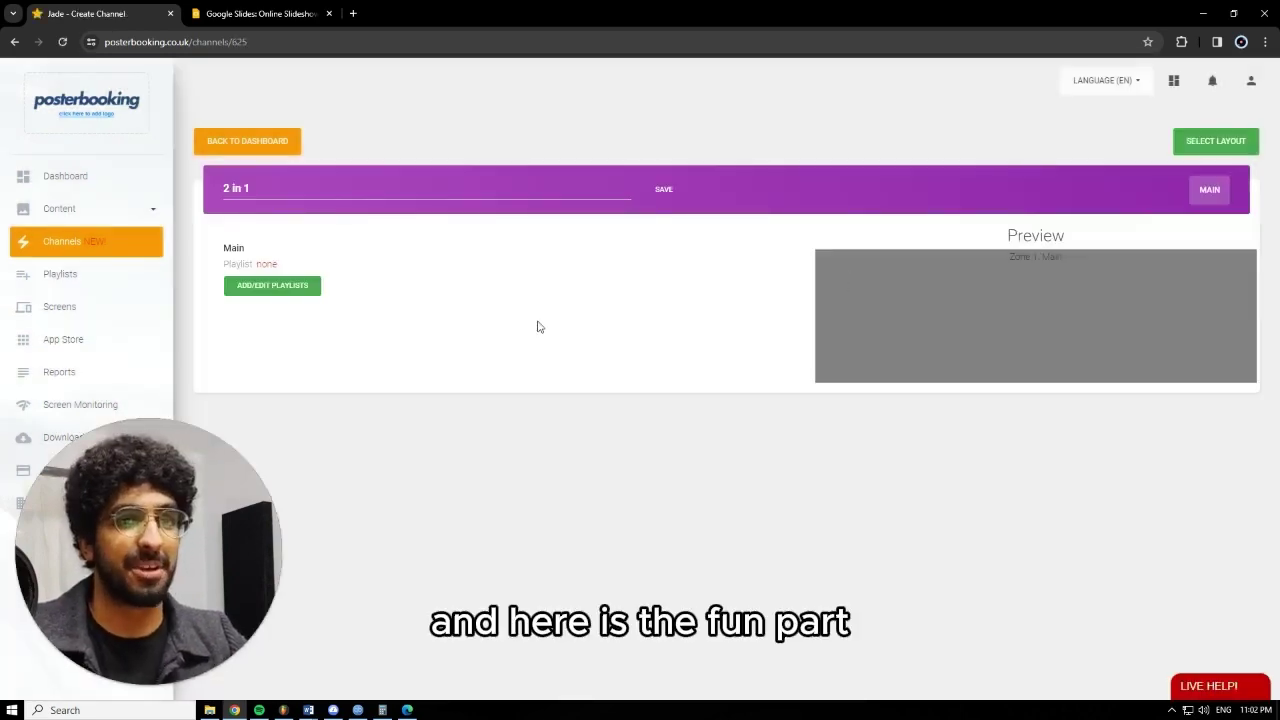
- Apply the Split Horizontally layout to the 2 in 1 channel
click(1216, 142)
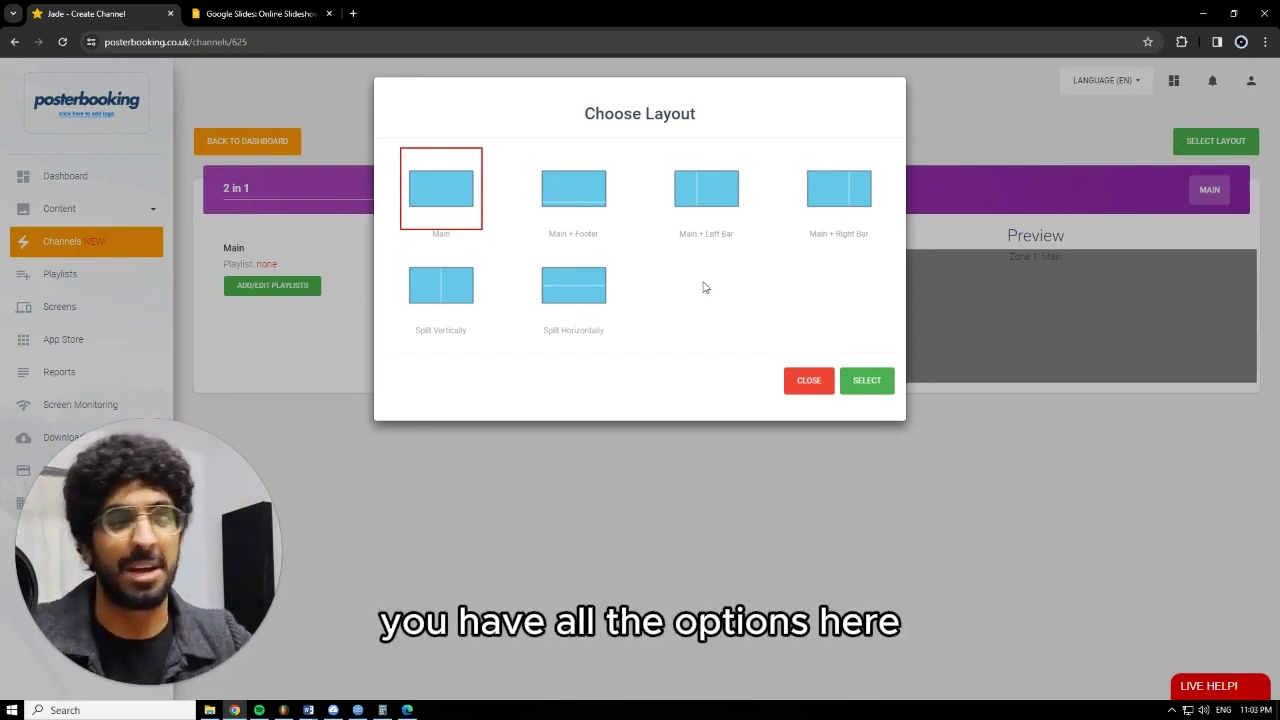
click(581, 295)
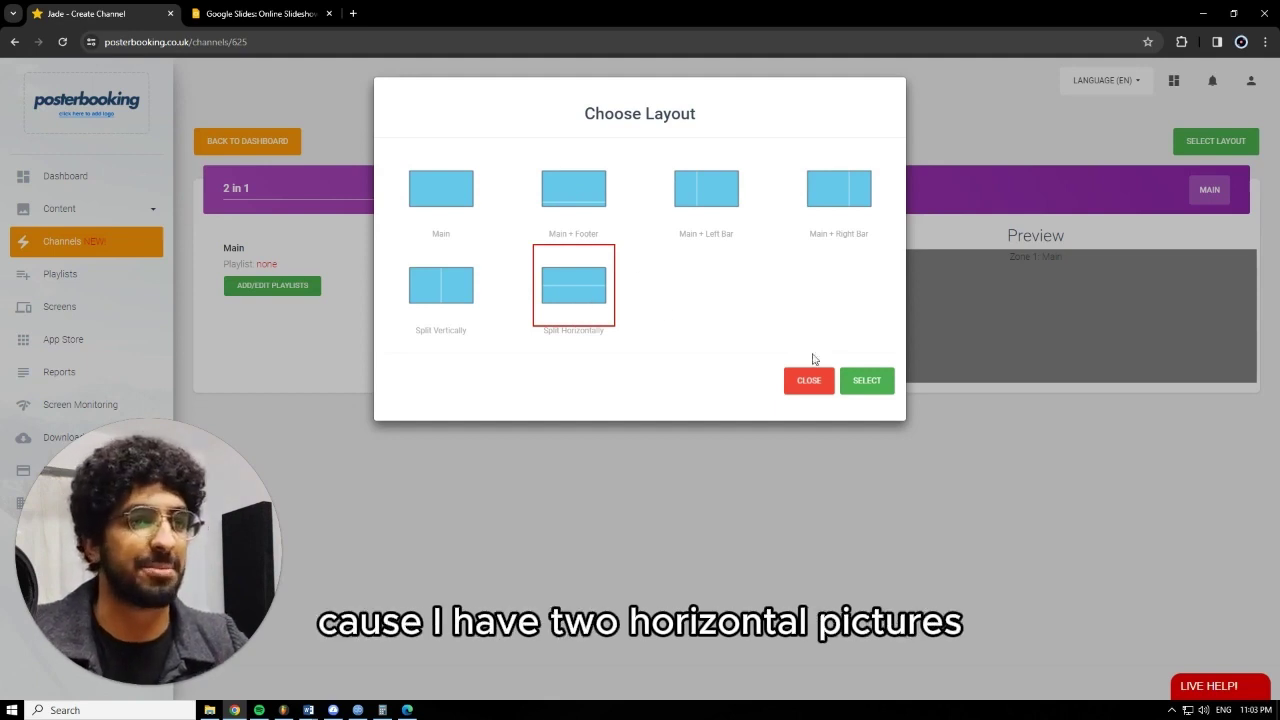
click(869, 382)
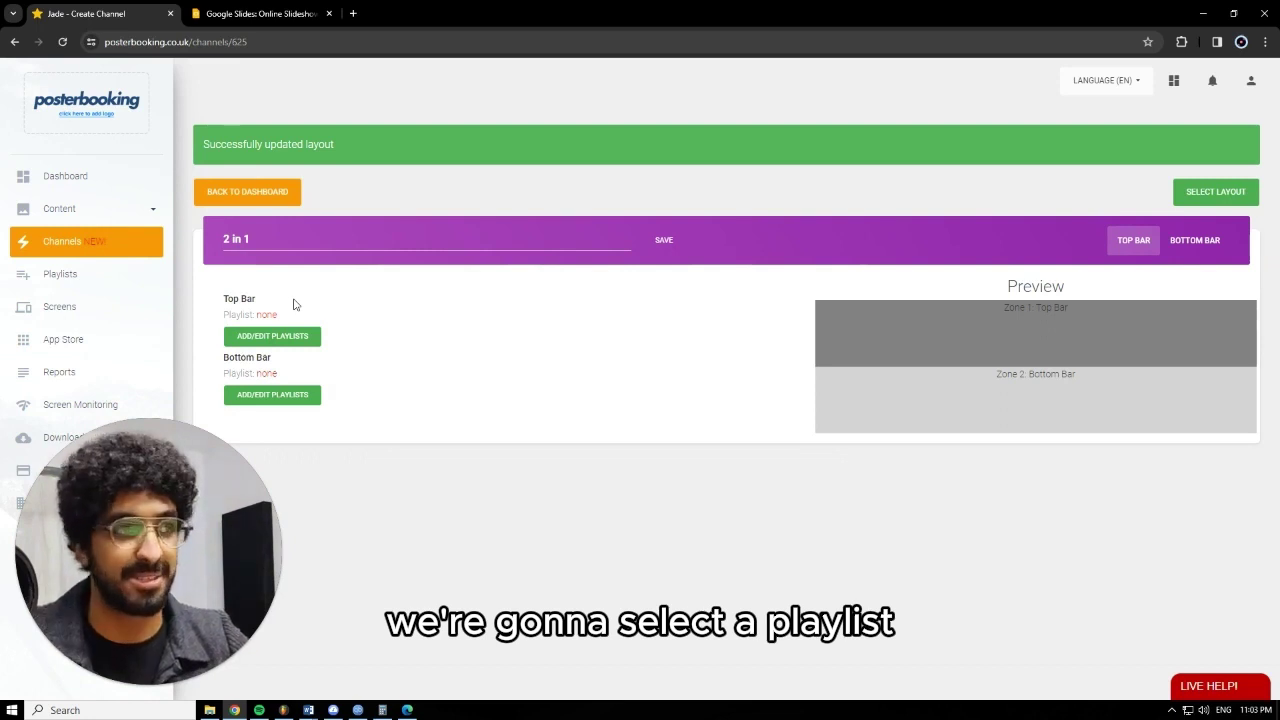
- Save Playlist 1 to the Top Bar zone and tick playlist 2 for the Bottom Bar
click(271, 343)
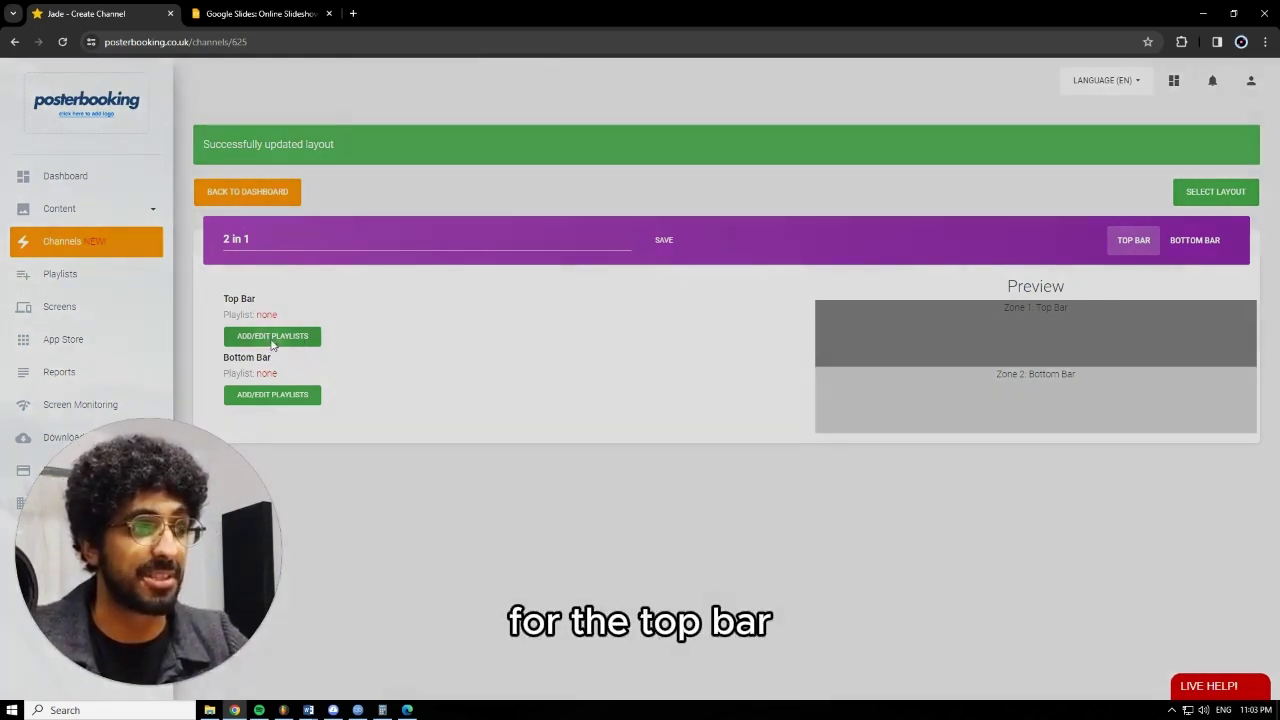
click(668, 174)
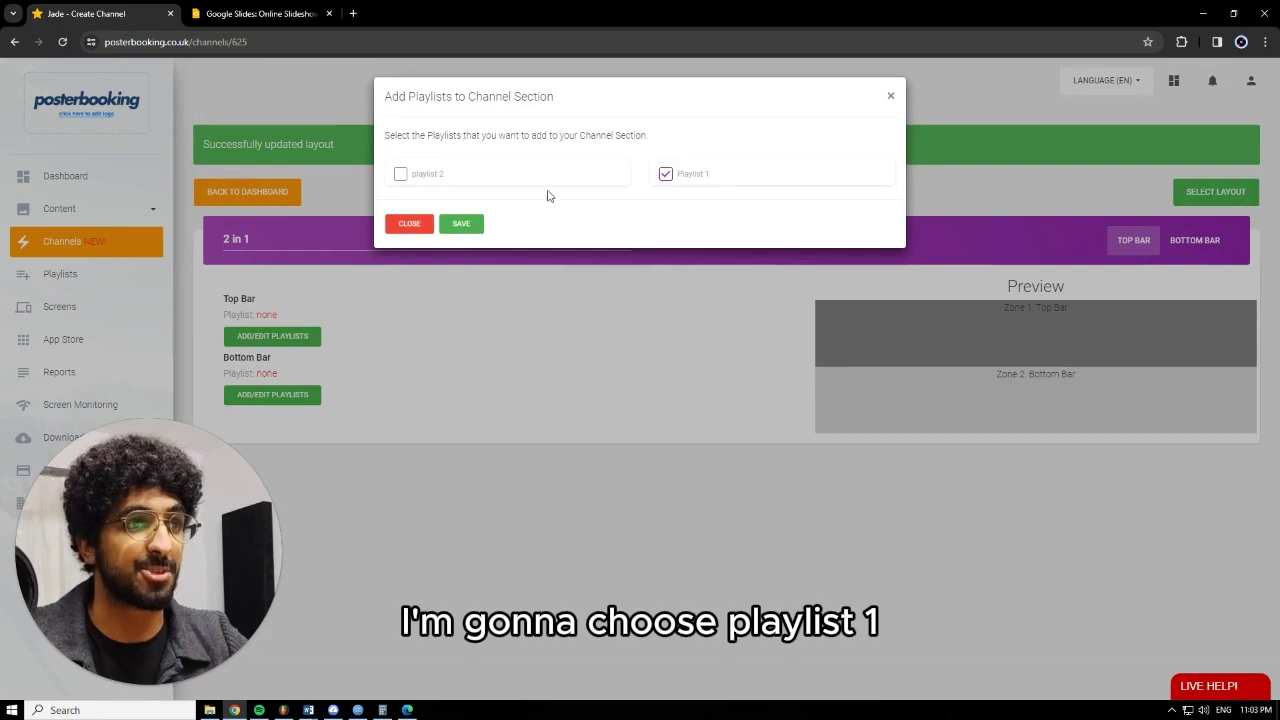
click(474, 227)
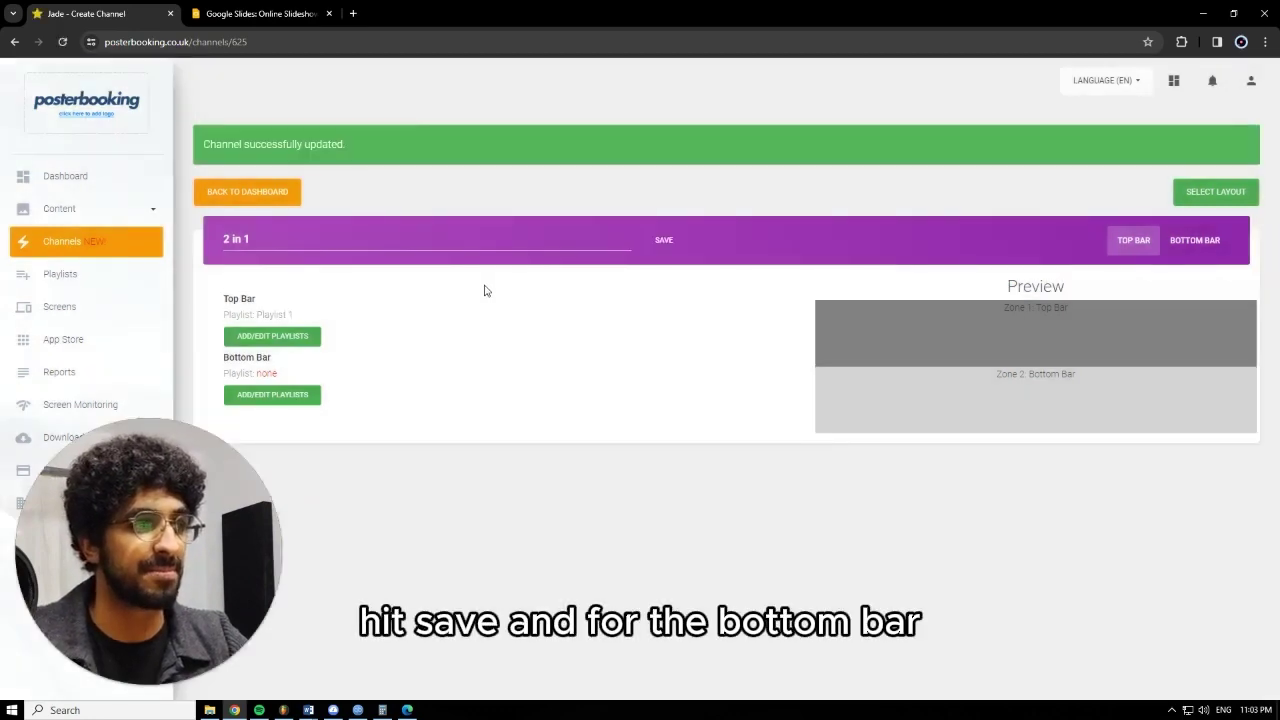
click(308, 395)
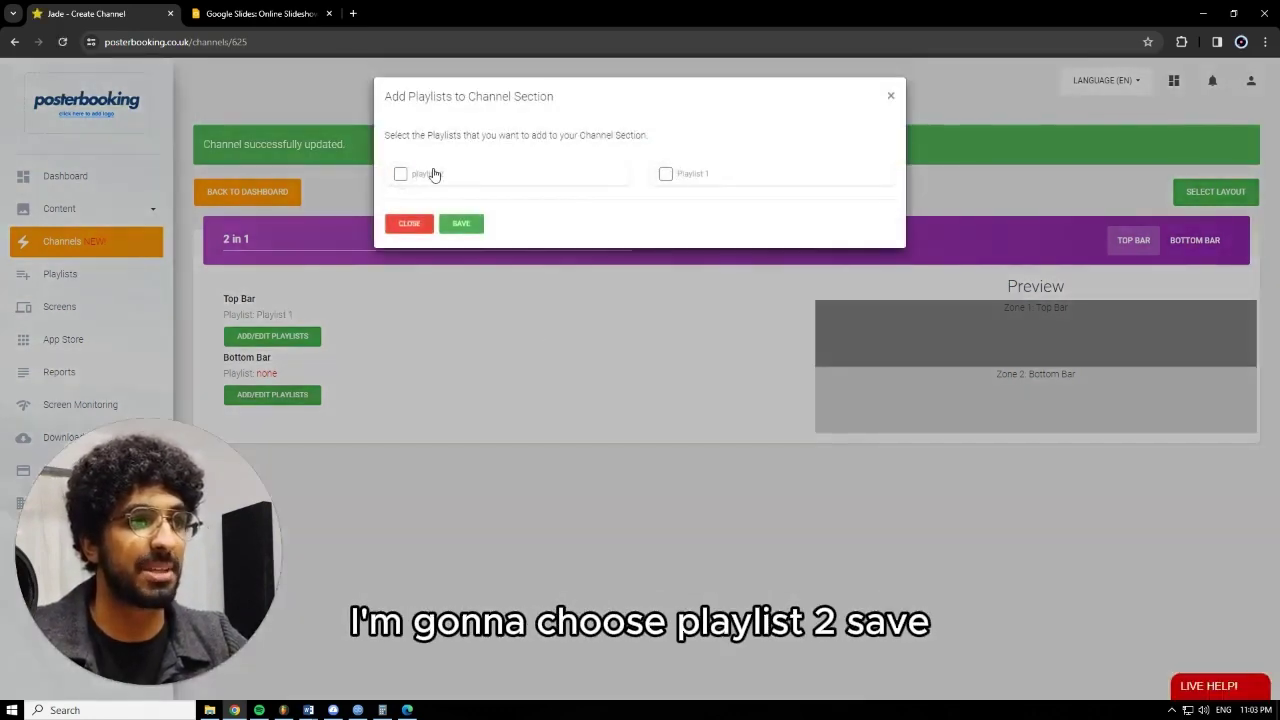
click(400, 173)
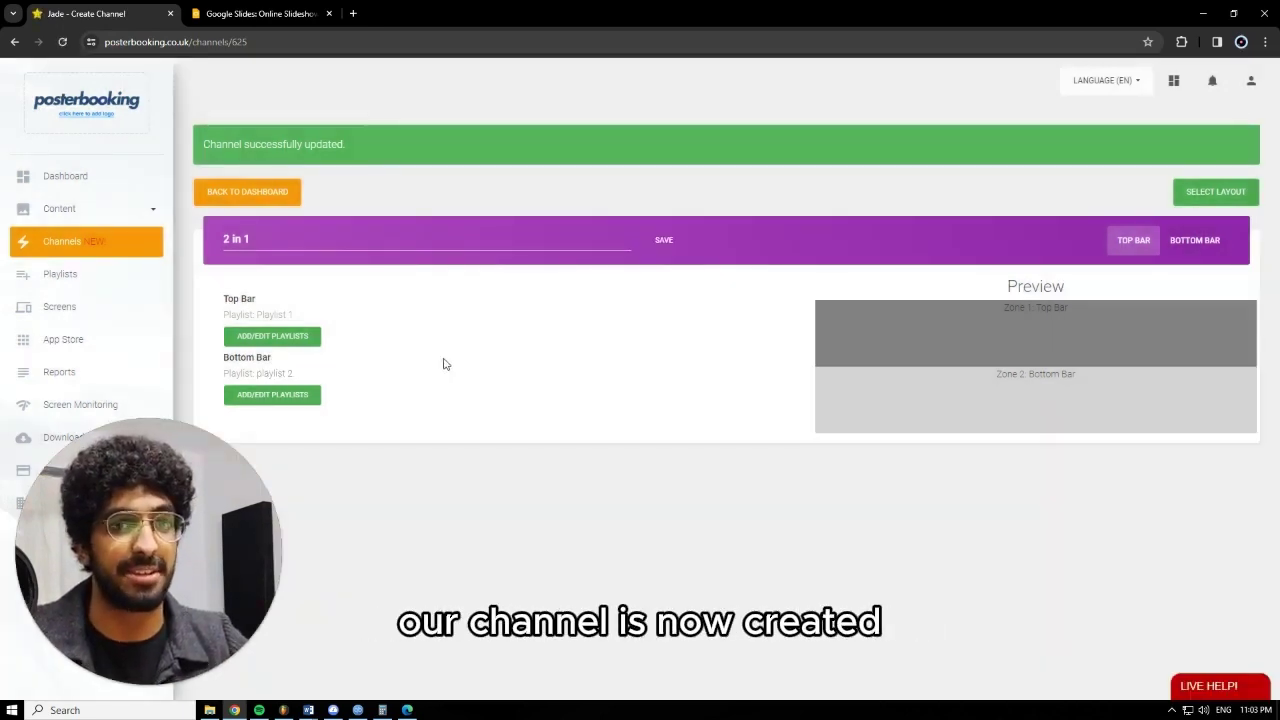
- On the Screens page, give the Jade 1 screen the '2 in 1' channel and save
click(97, 311)
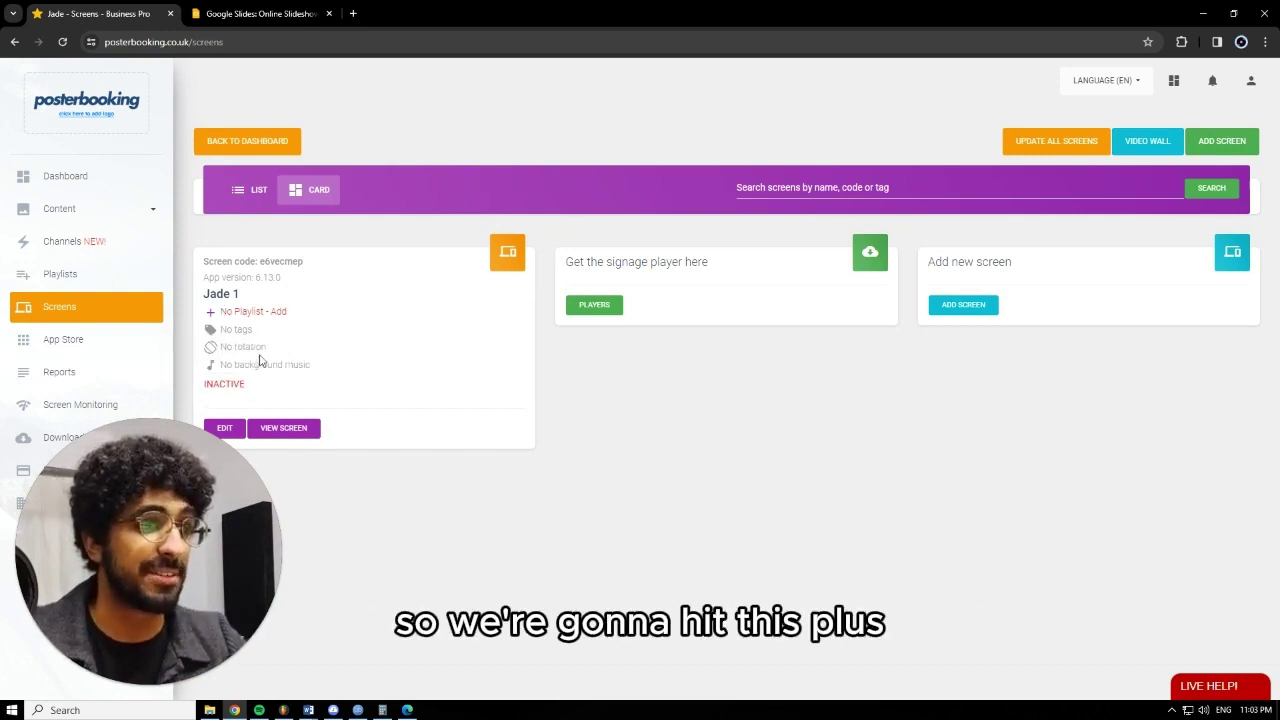
click(211, 313)
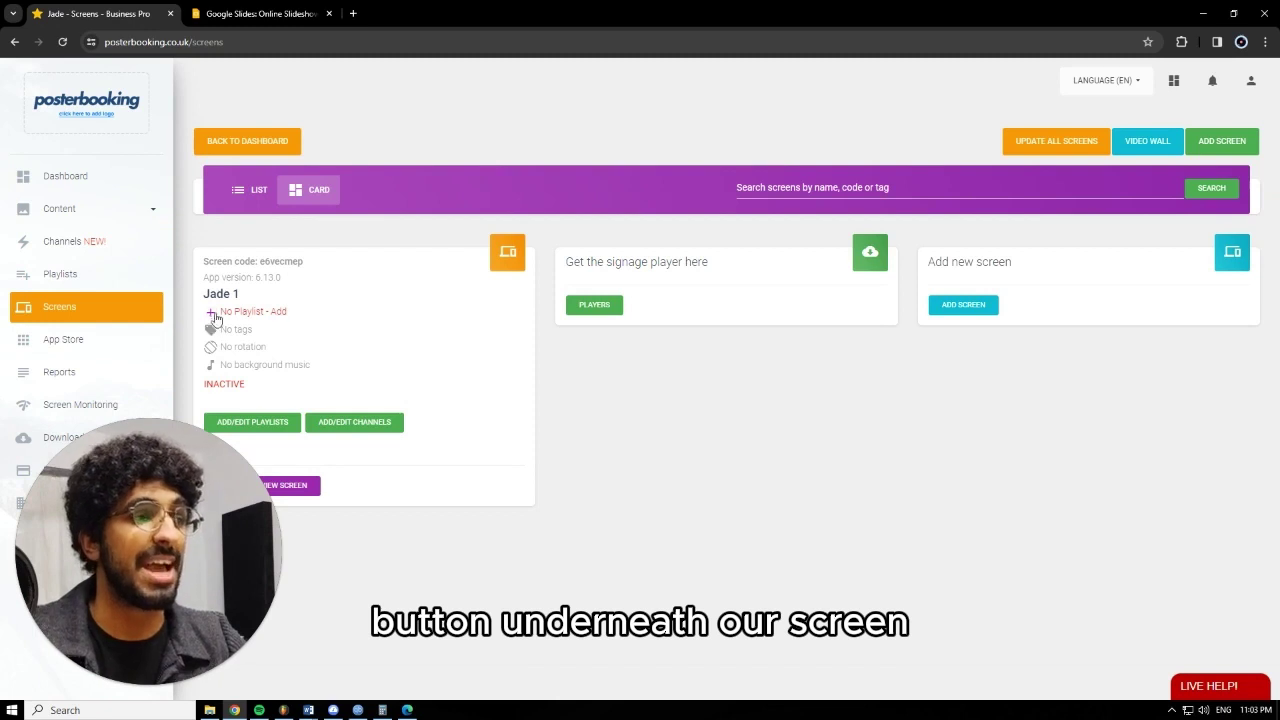
click(360, 422)
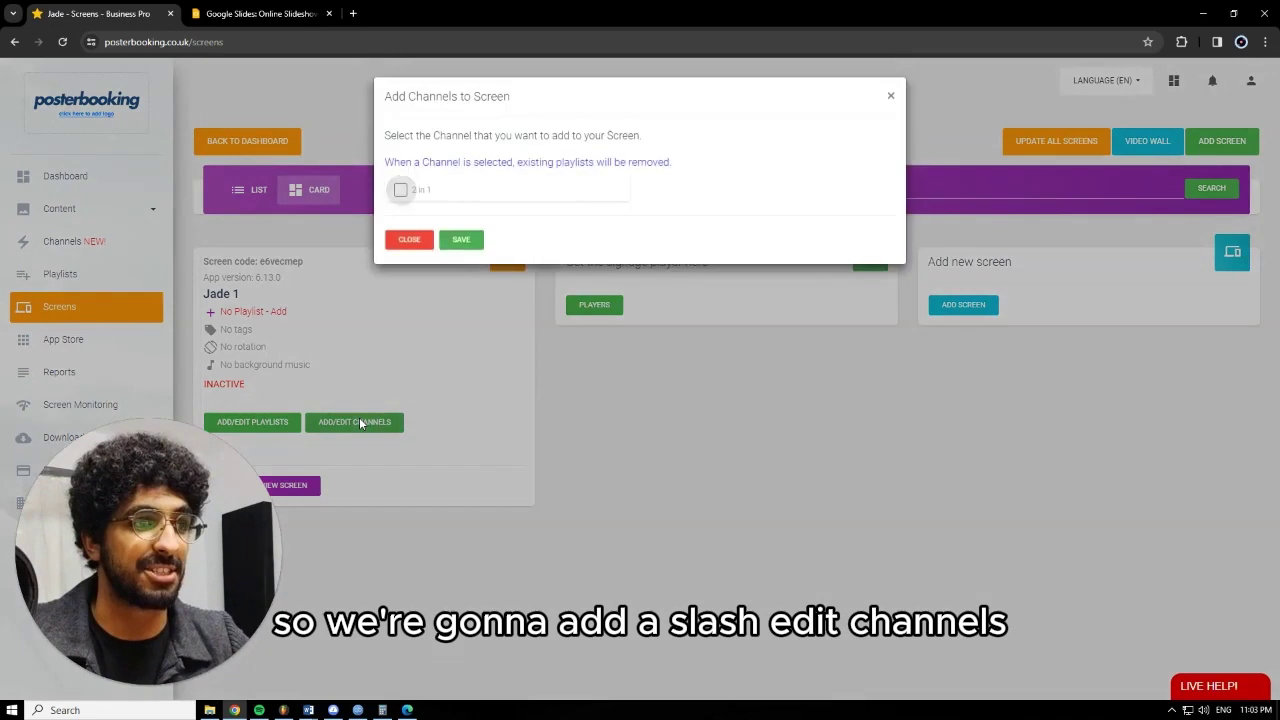
click(400, 190)
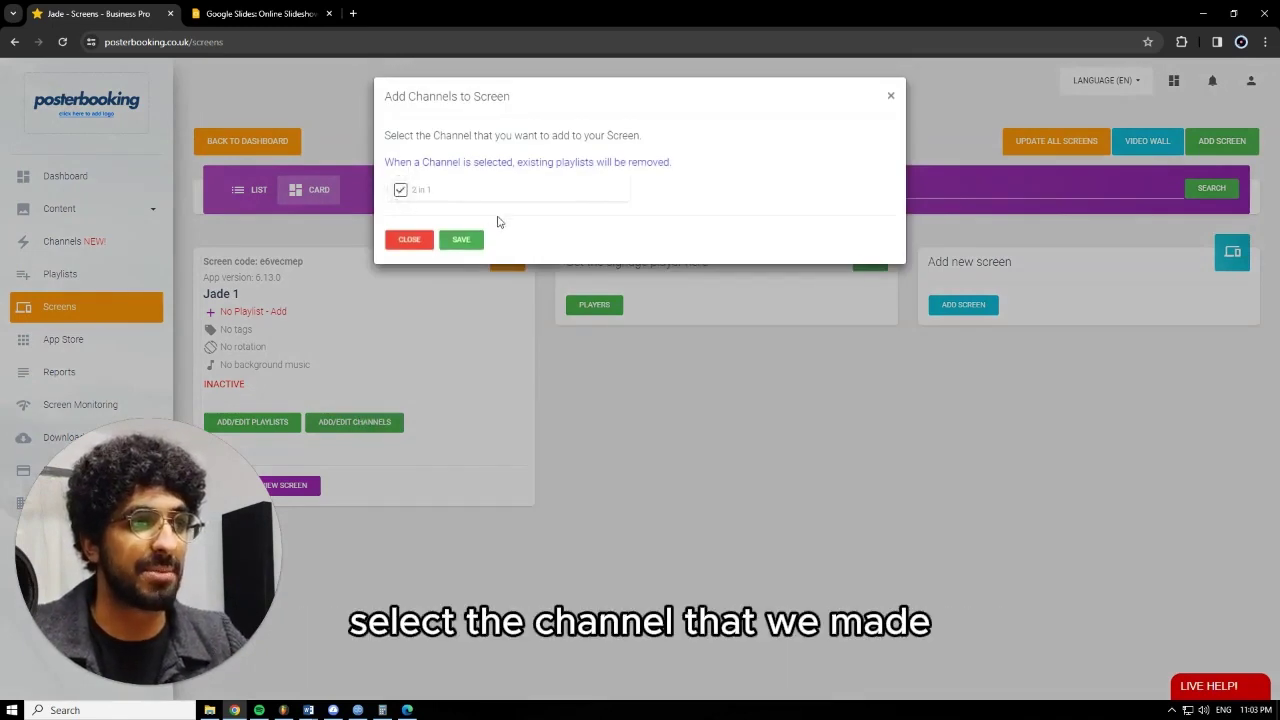
click(465, 241)
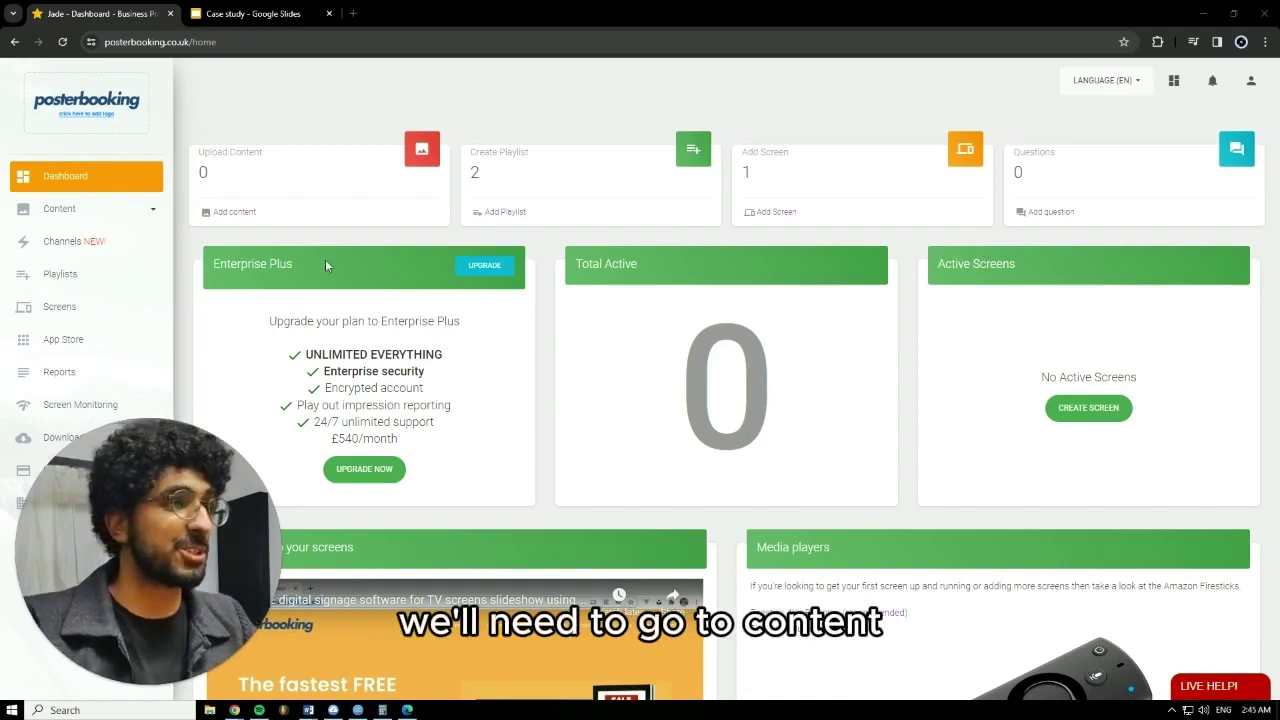
- Start a new URL module under Content > Websites, then switch to the Case study slides
click(80, 210)
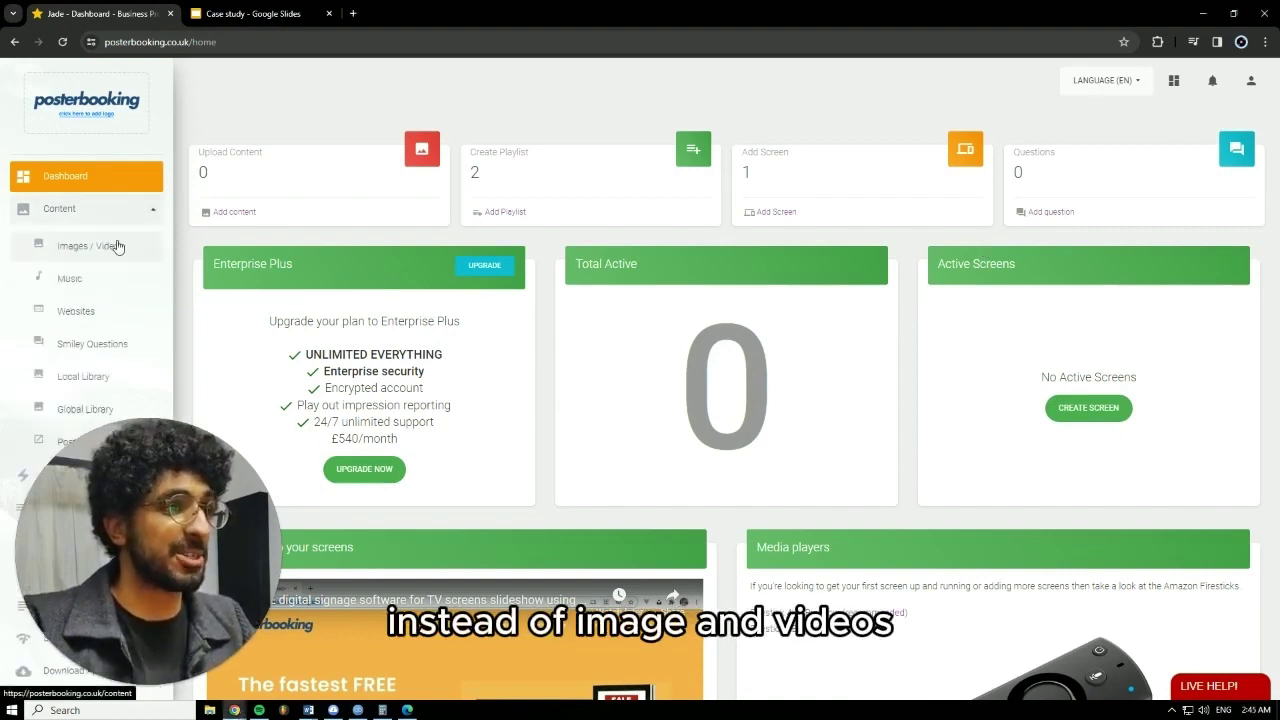
click(118, 314)
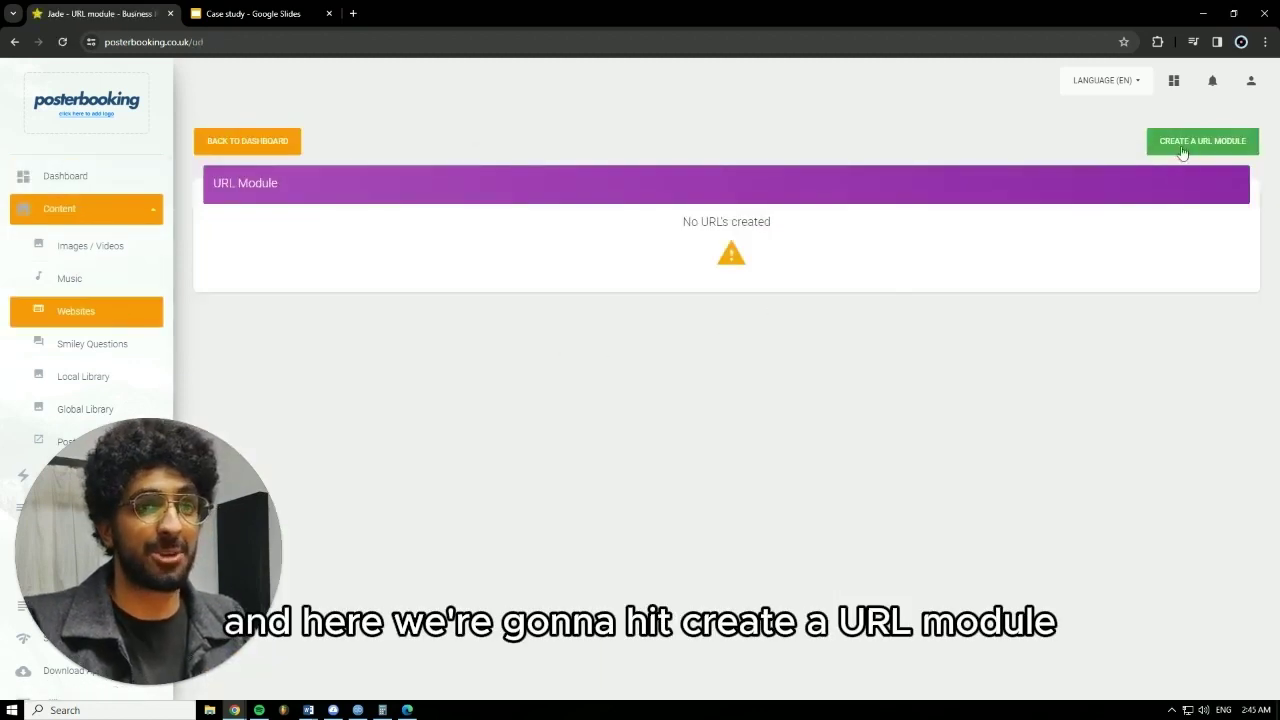
click(1182, 148)
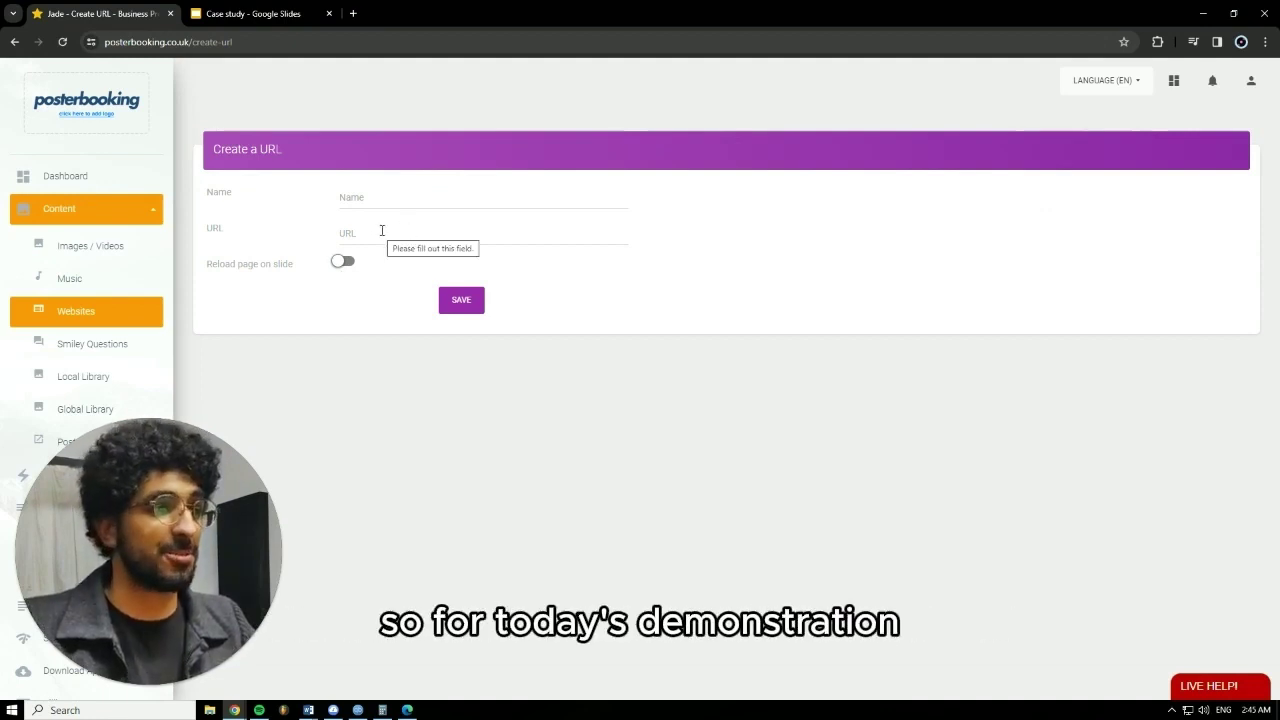
click(250, 13)
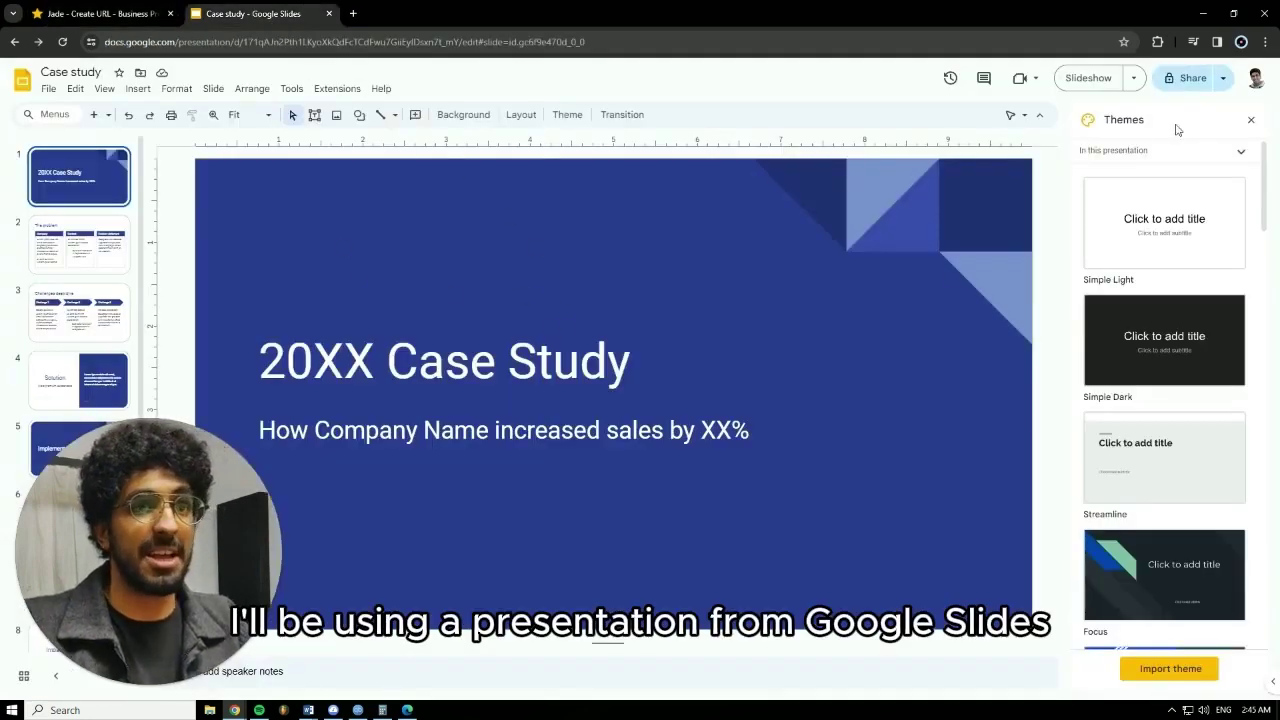
- Set Case study's general access to Anyone with the link and copy its share link
click(1186, 78)
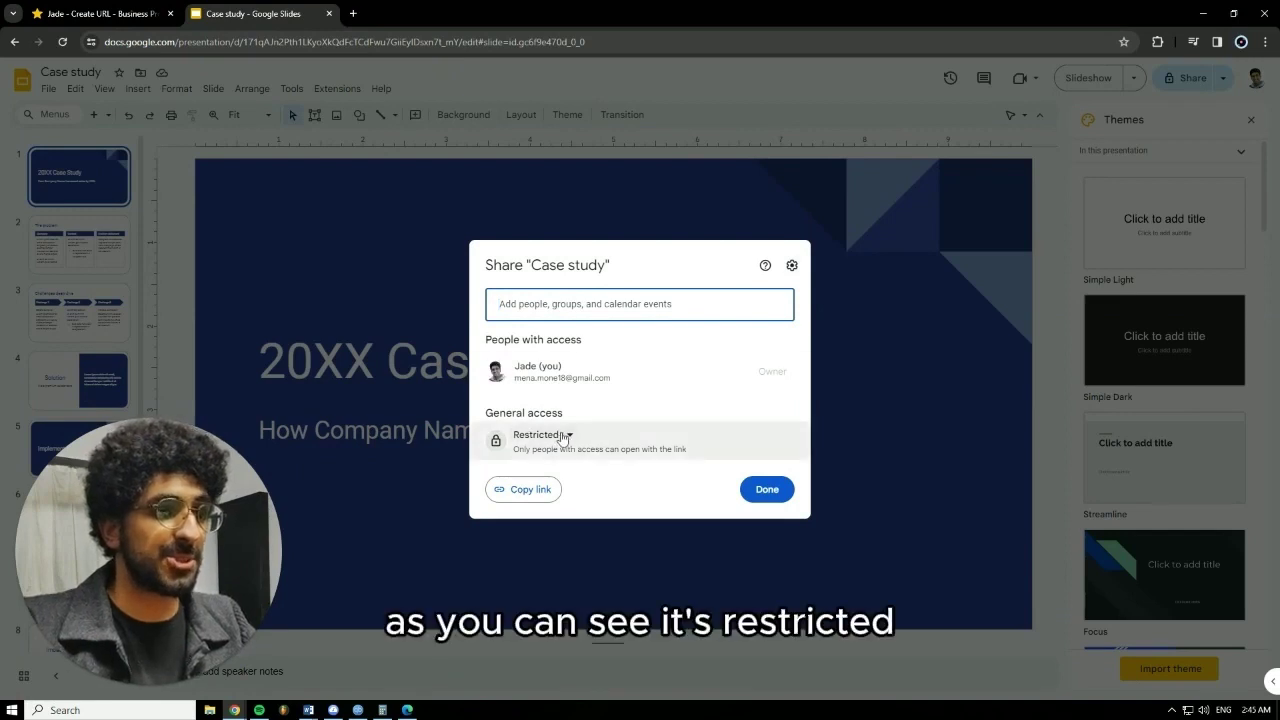
click(562, 437)
click(596, 496)
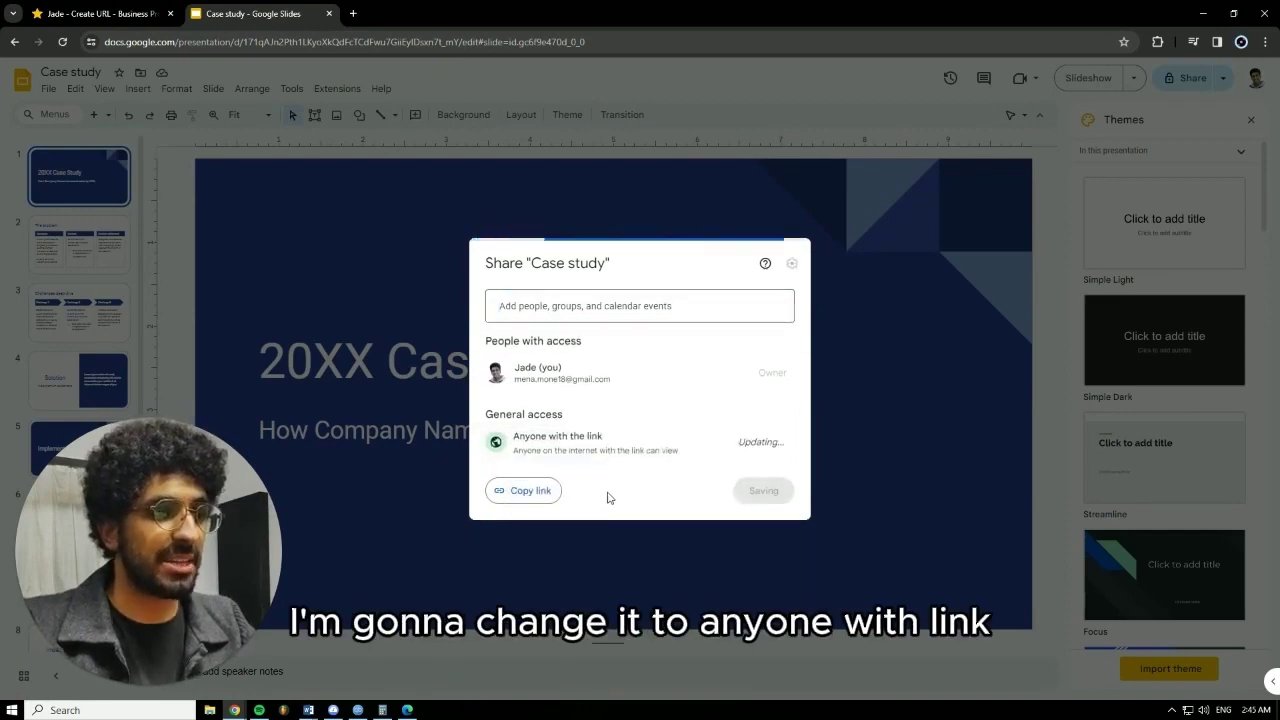
click(532, 490)
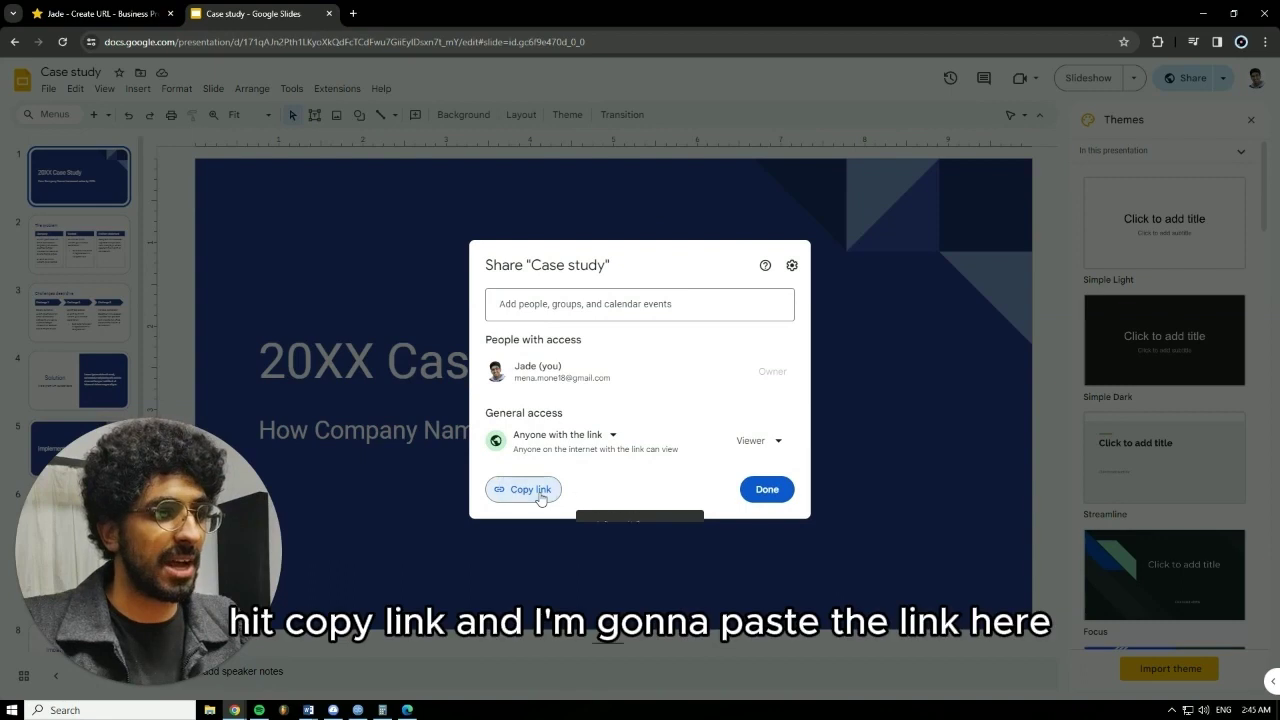
click(95, 13)
click(376, 233)
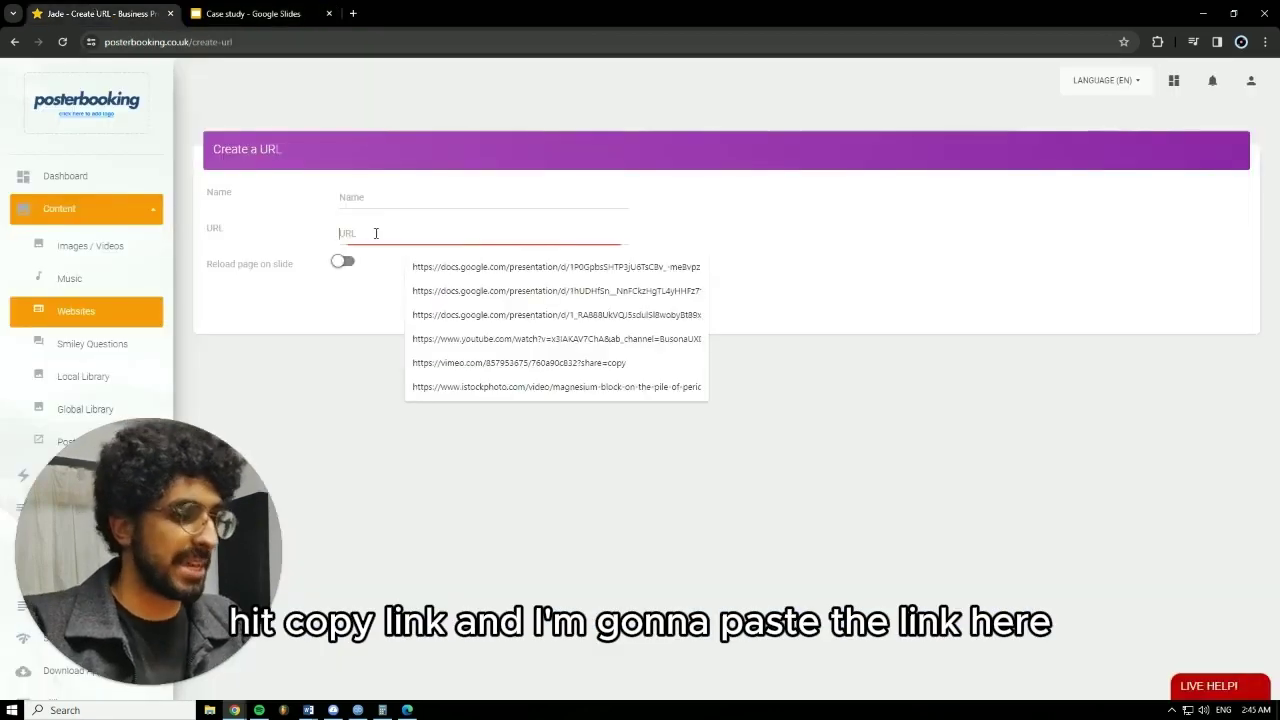
- Paste the Slides share link, name the URL module 'present', and save it
key(ctrl+v)
click(403, 200)
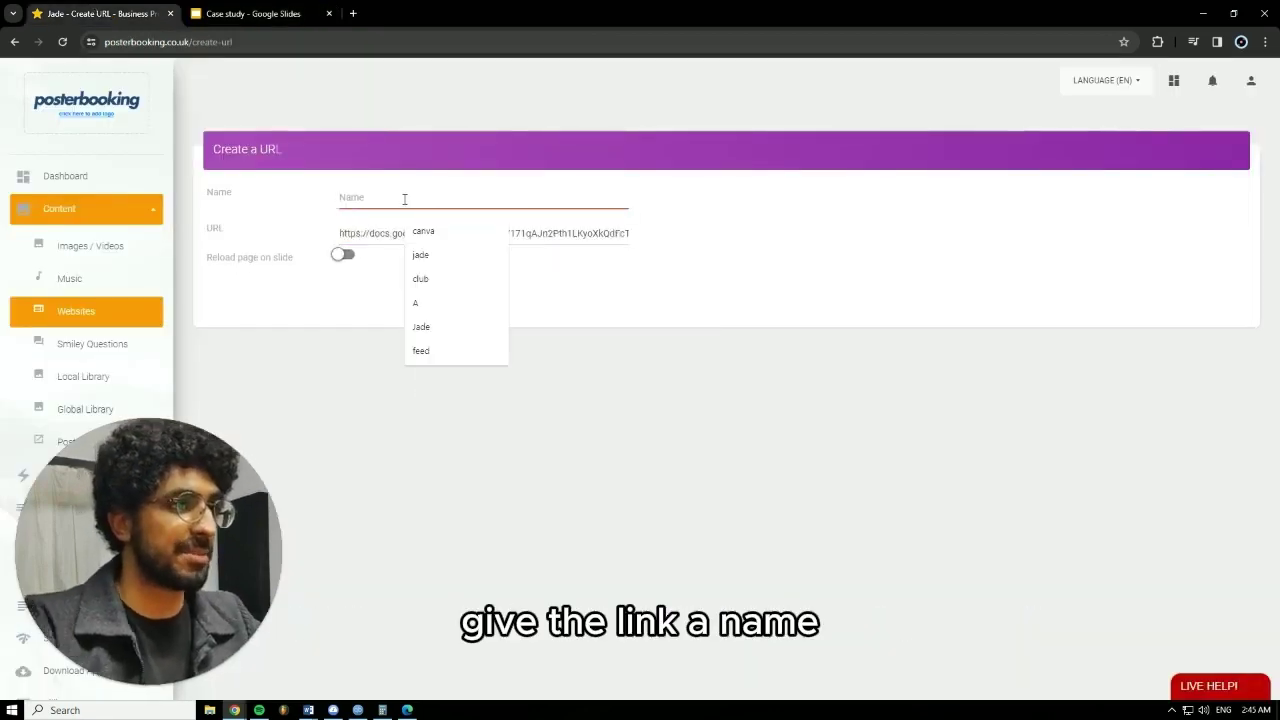
text(pre)
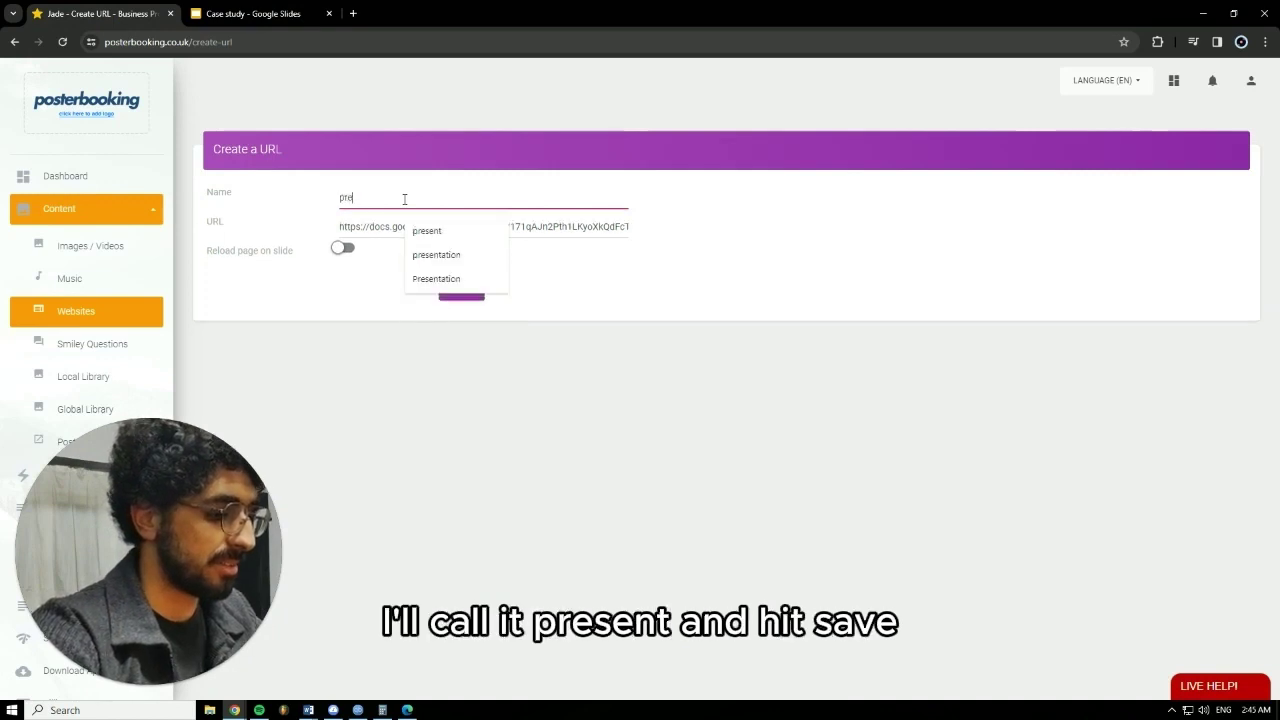
click(714, 320)
click(463, 292)
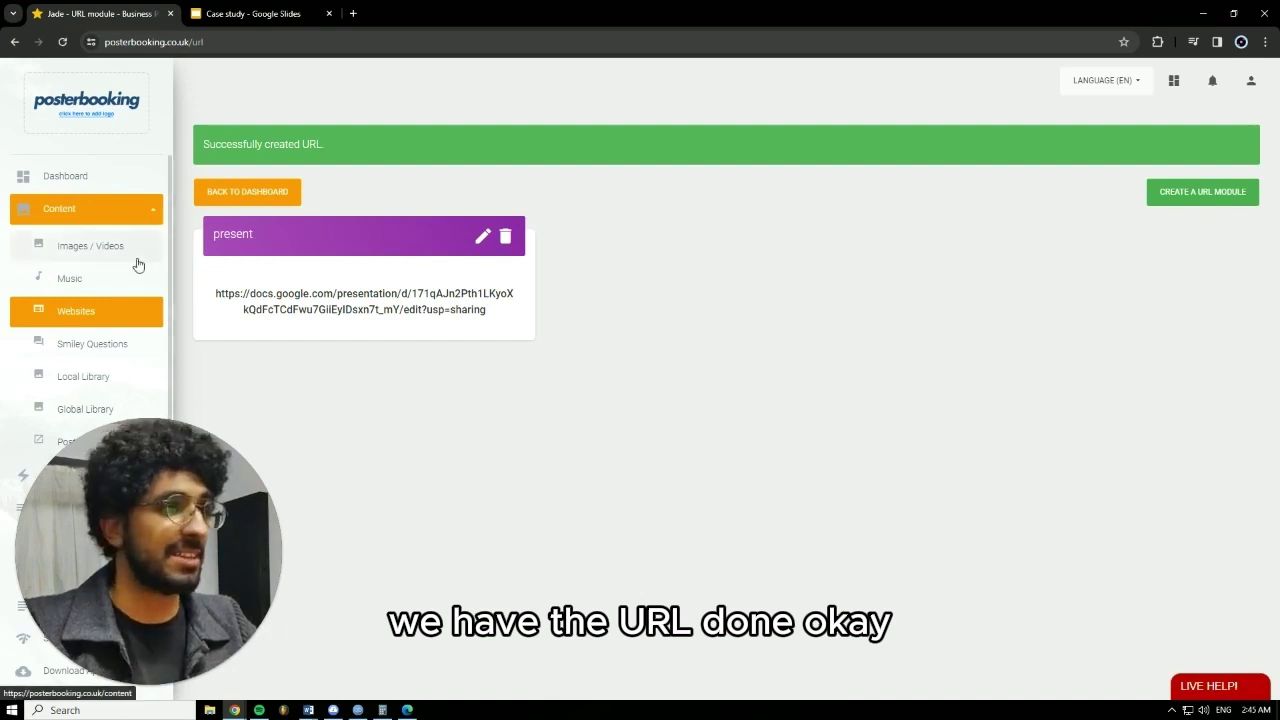
click(123, 215)
- Add the saved 'present' Google Slides URL to Playlist 1 with a 0:30 duration
click(92, 285)
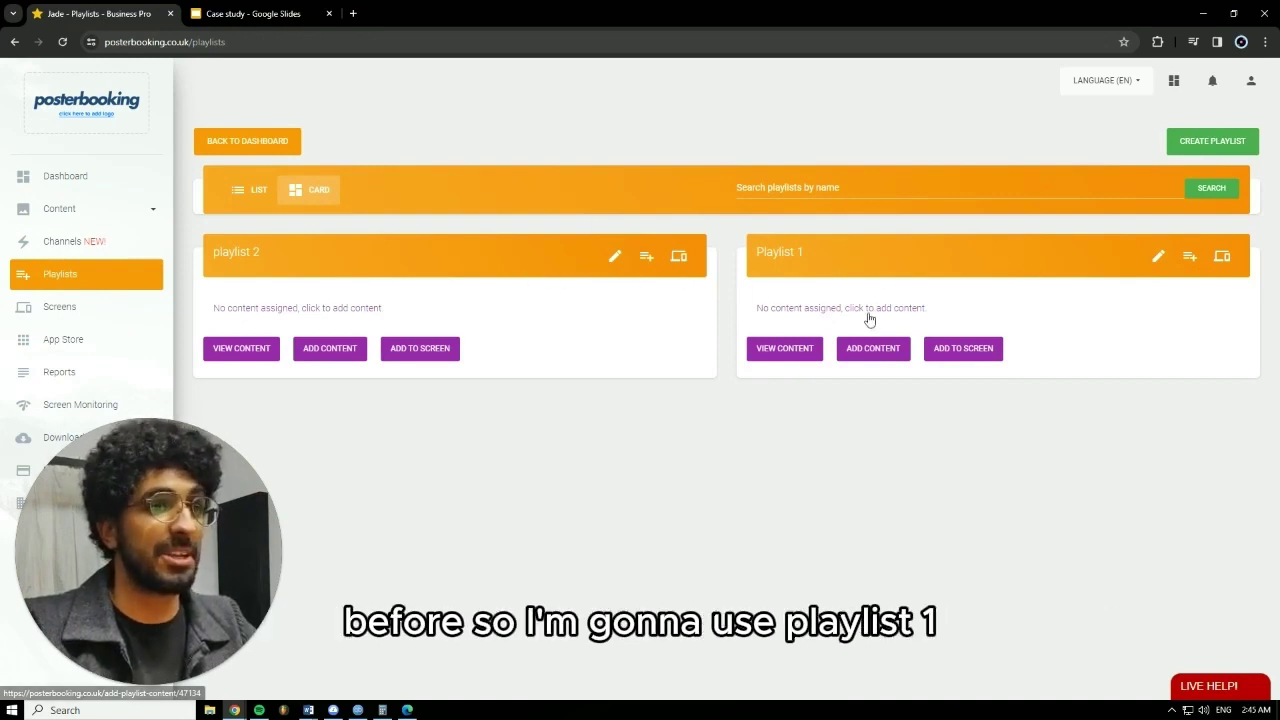
click(889, 352)
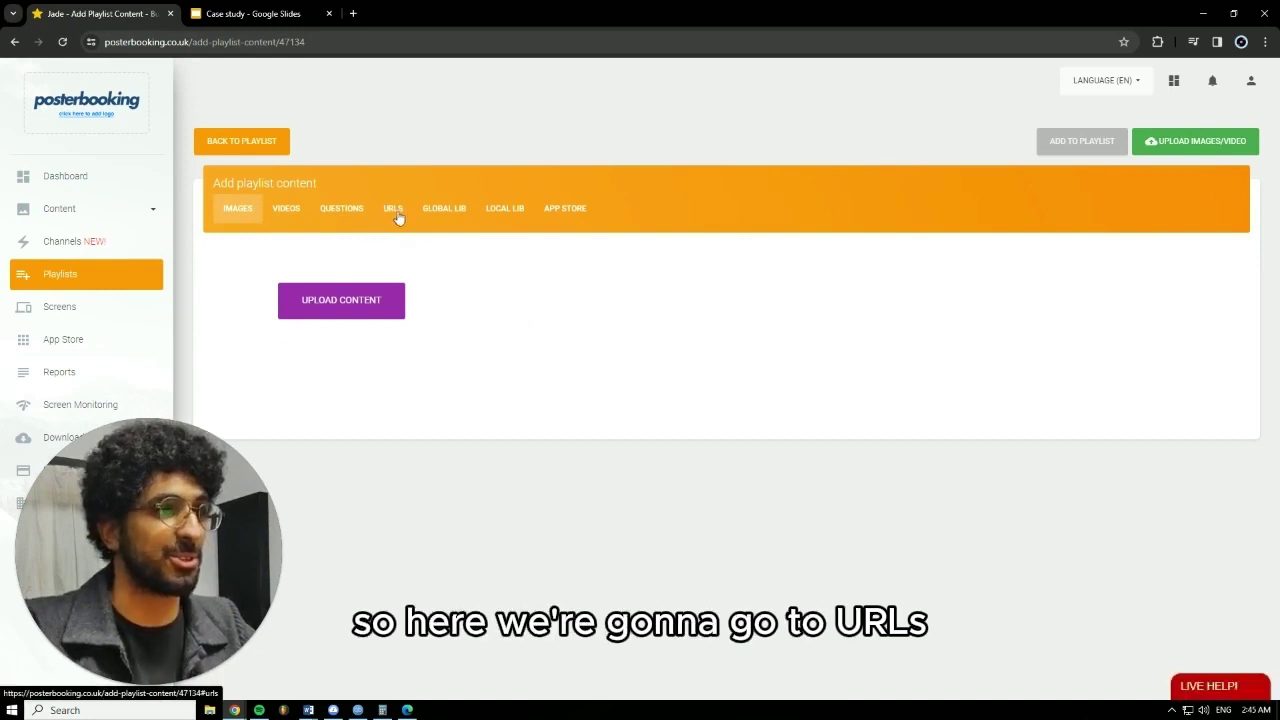
click(397, 214)
click(236, 277)
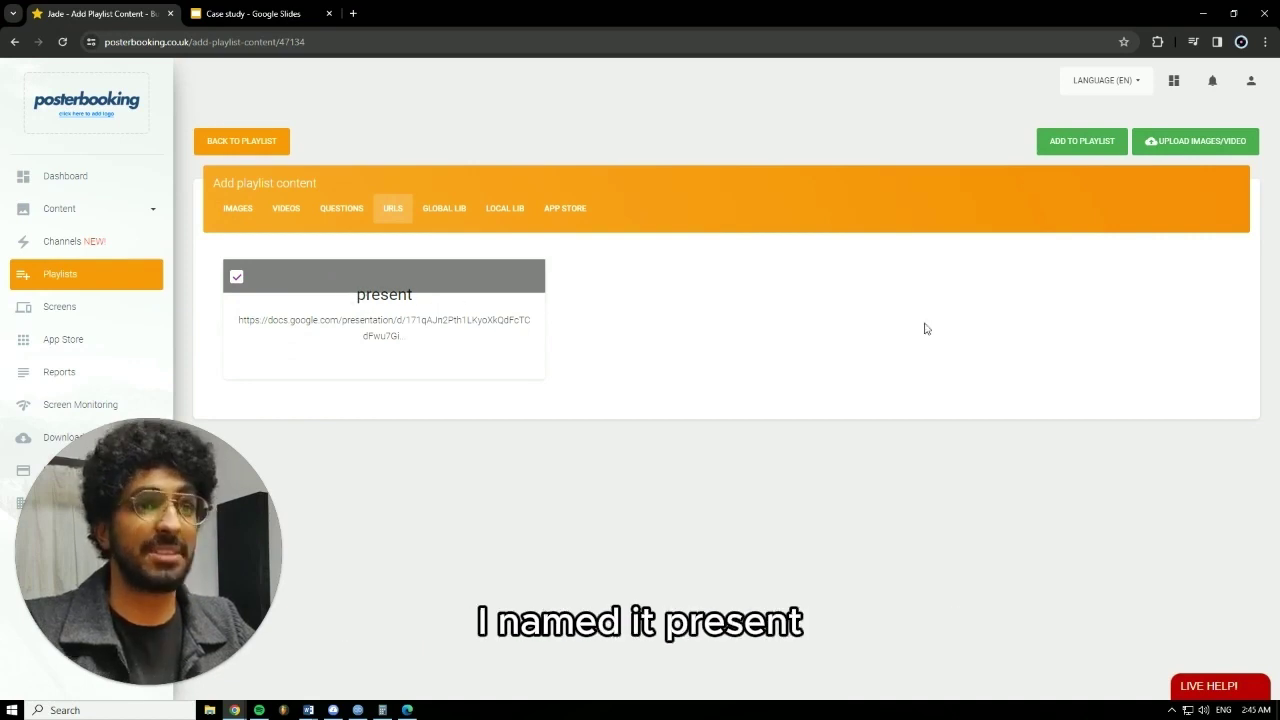
click(1072, 150)
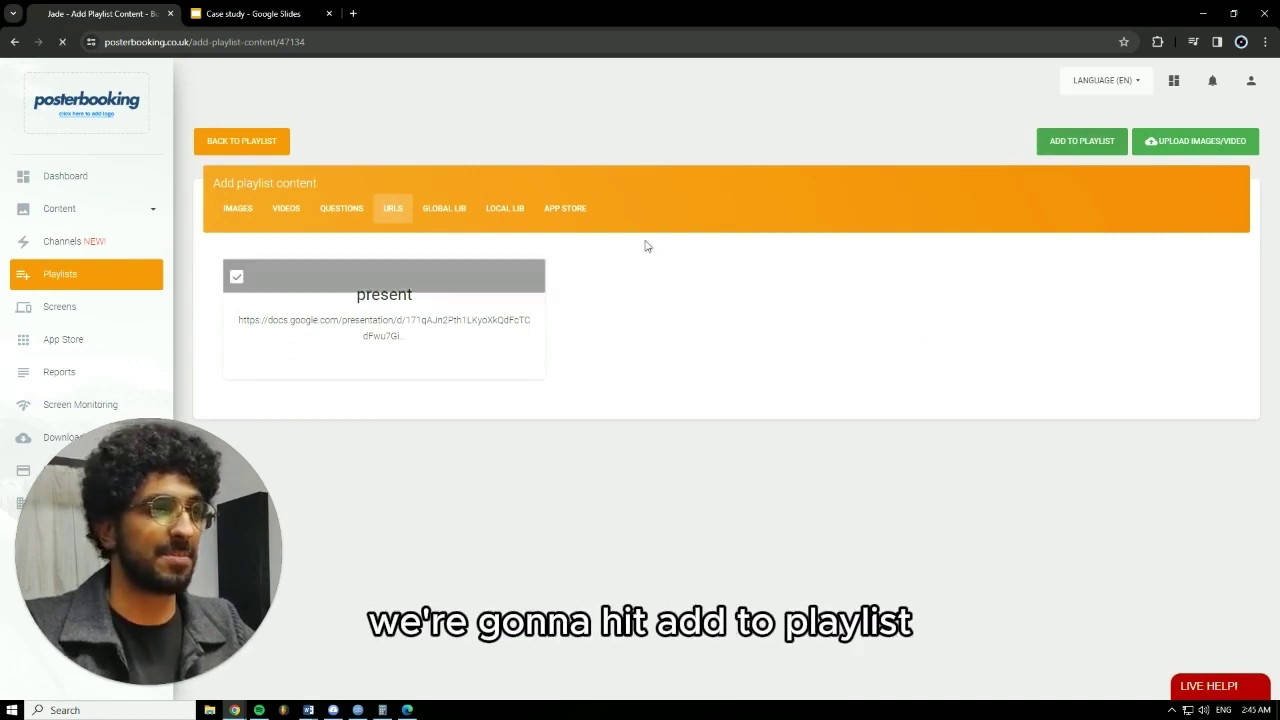
mouse_move(826, 312)
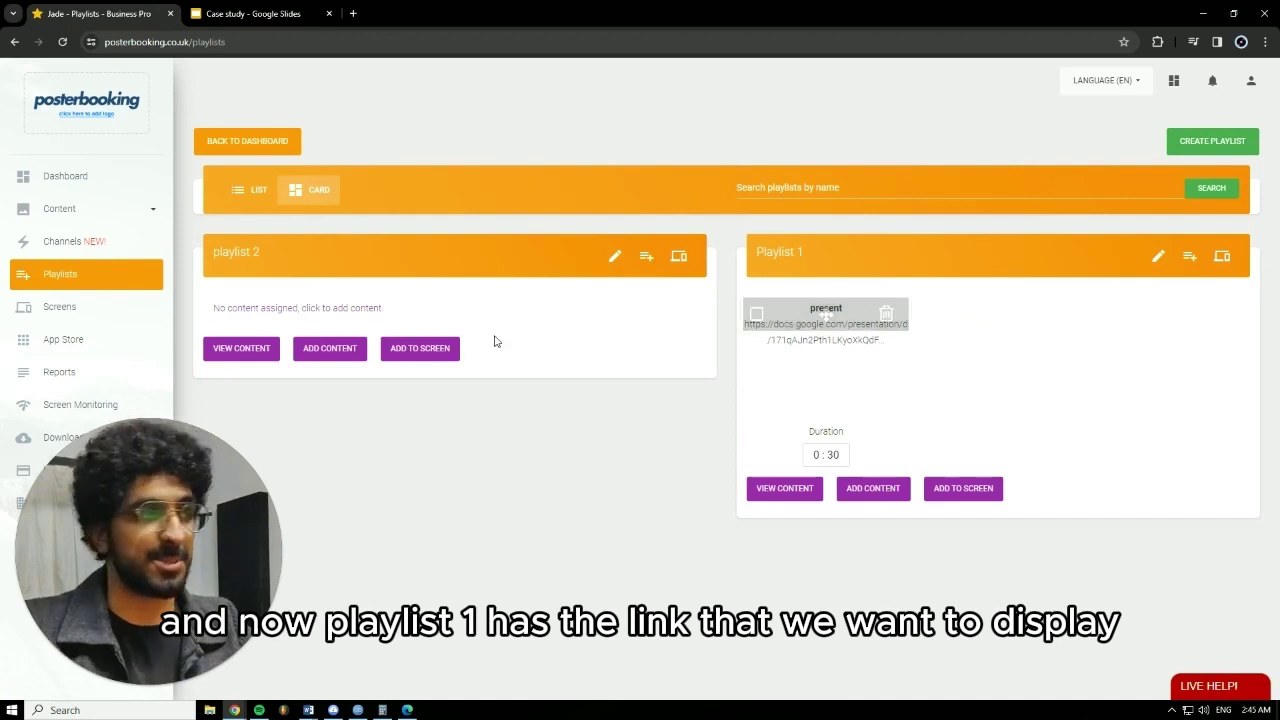
- Attach Playlist 1 to the Jade 1 screen and save the assignment
click(125, 316)
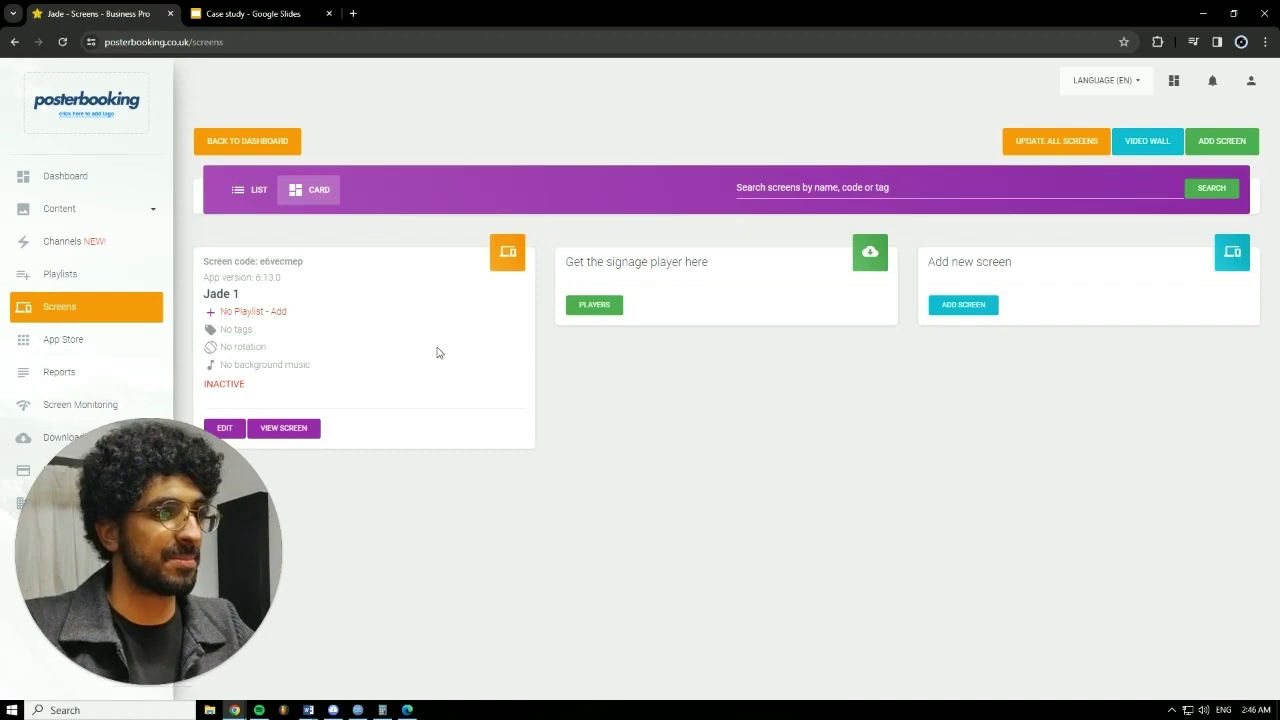
click(211, 313)
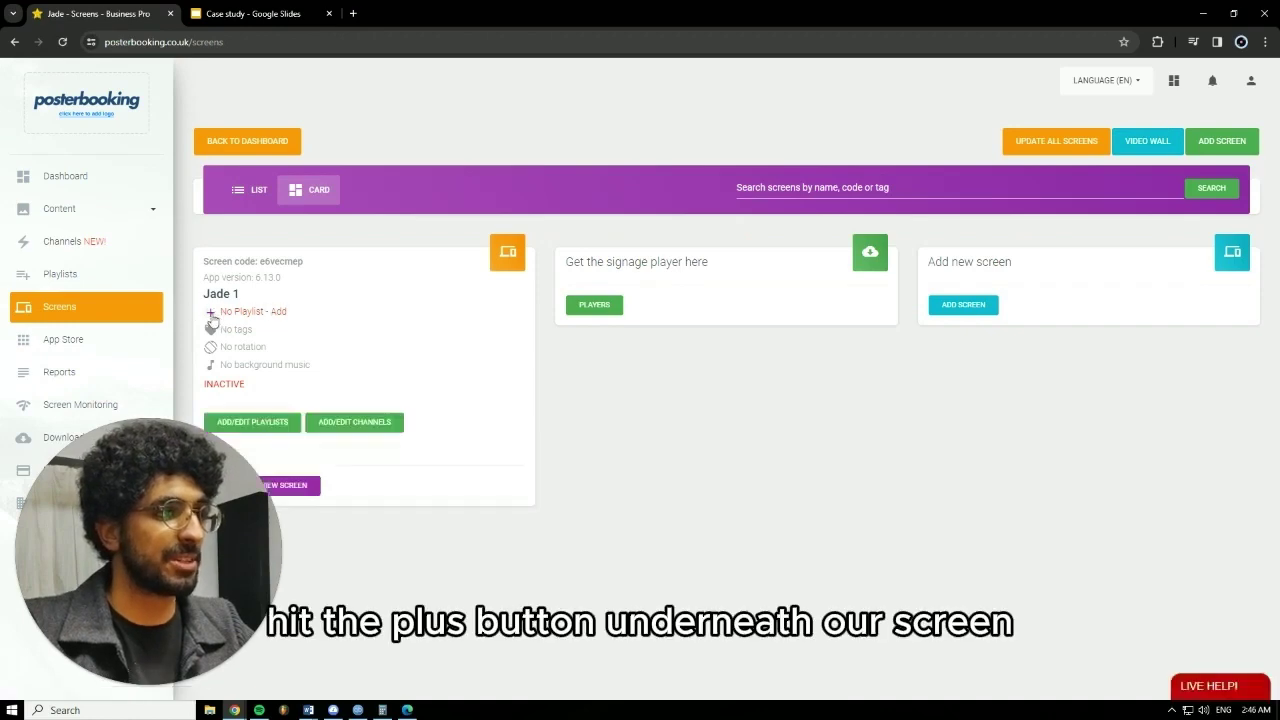
click(284, 420)
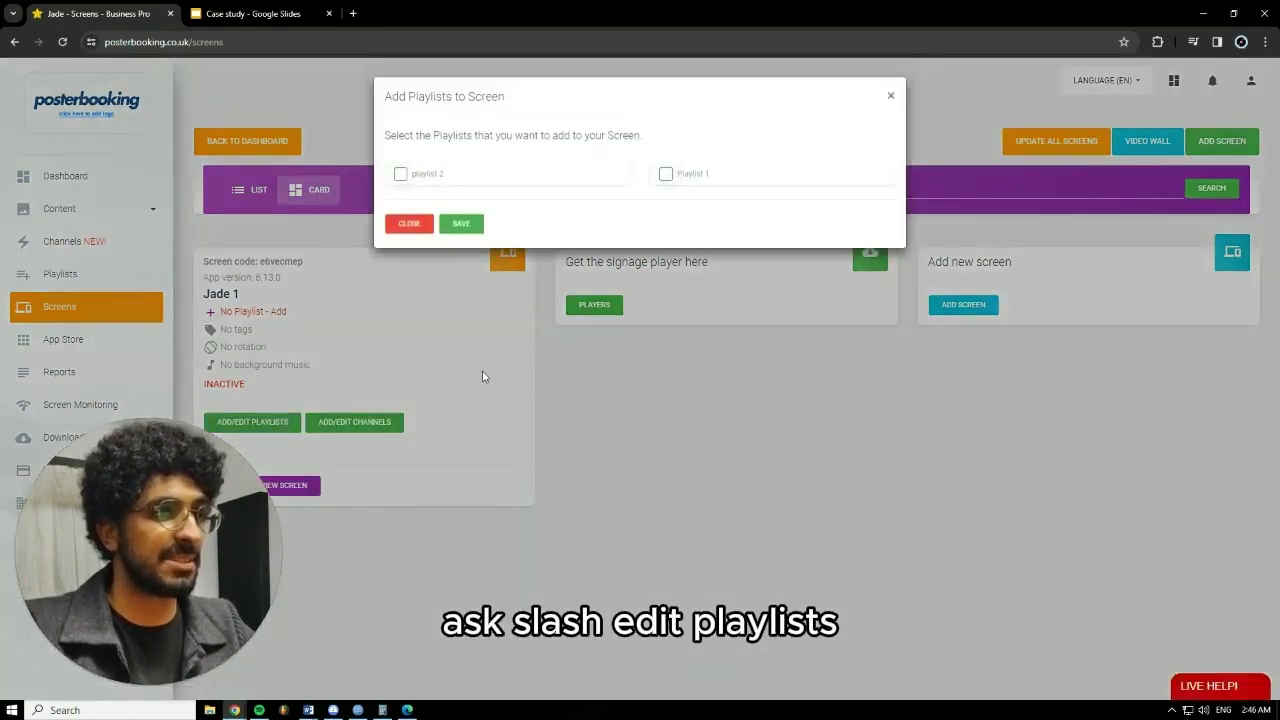
click(666, 174)
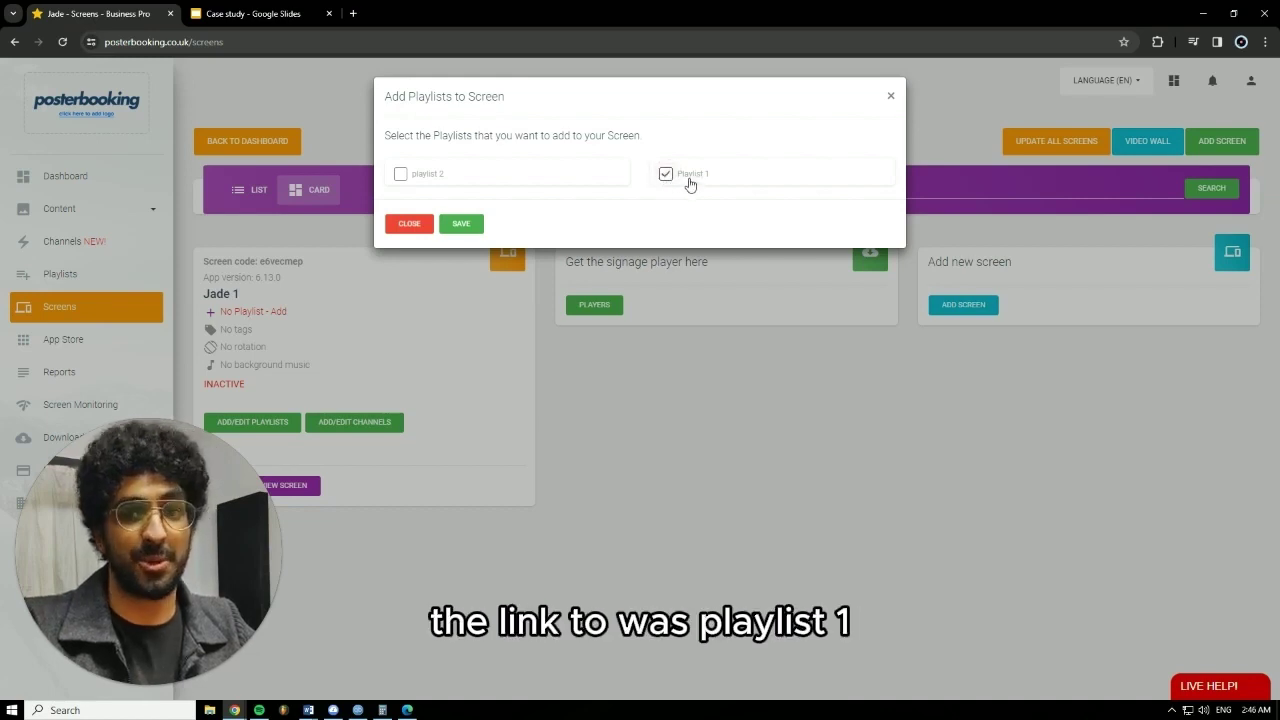
click(464, 226)
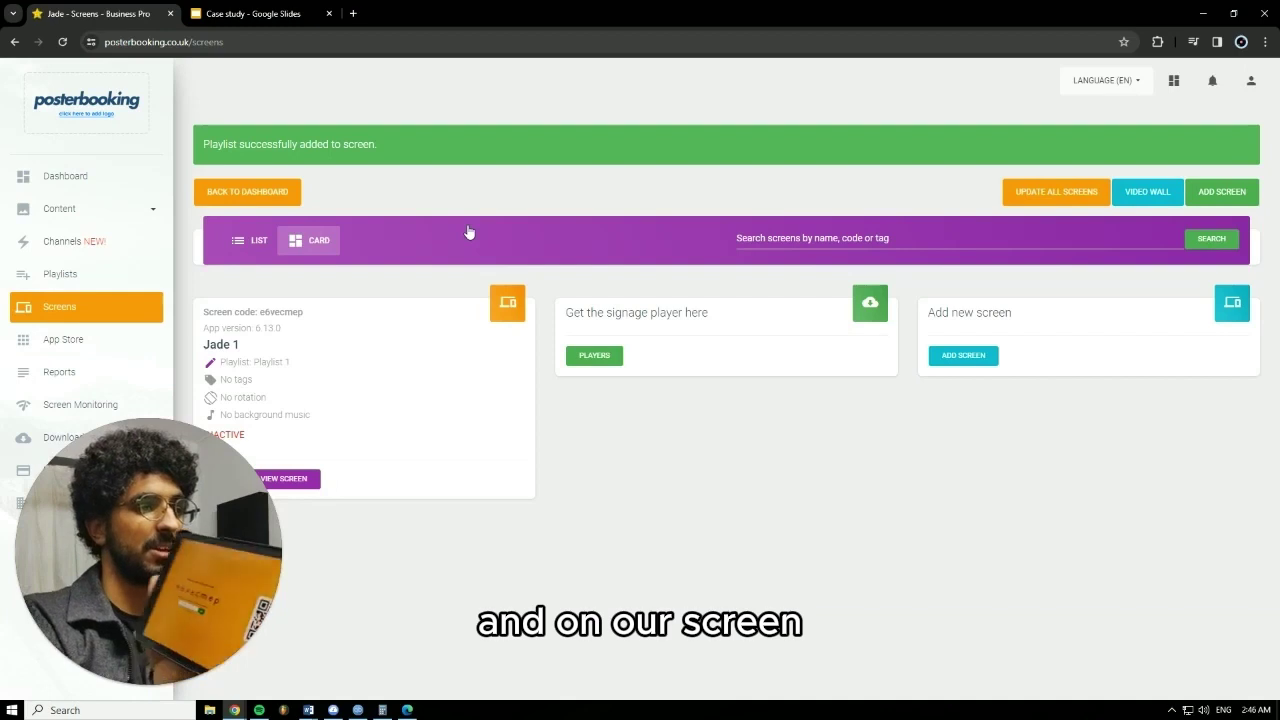